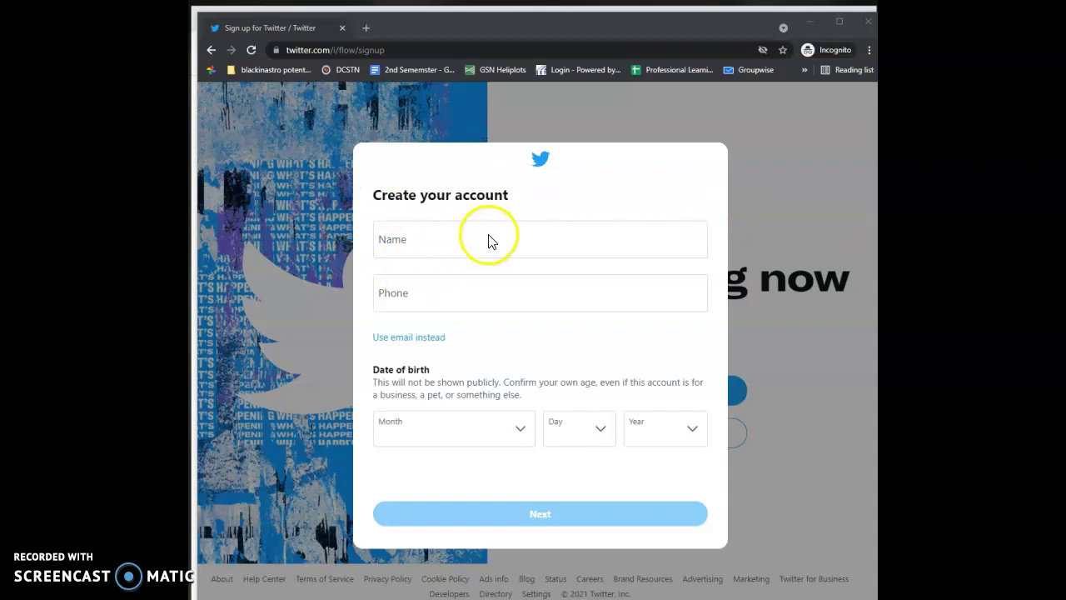
Enter the account holder's full name in the sign-up form, correcting typos.
left_click(457, 239)
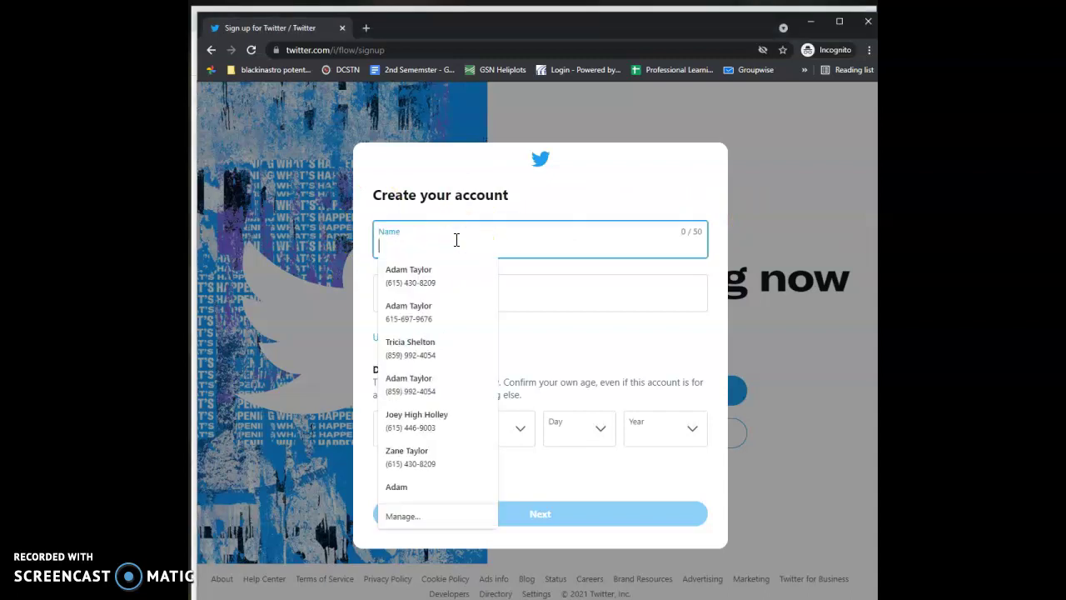
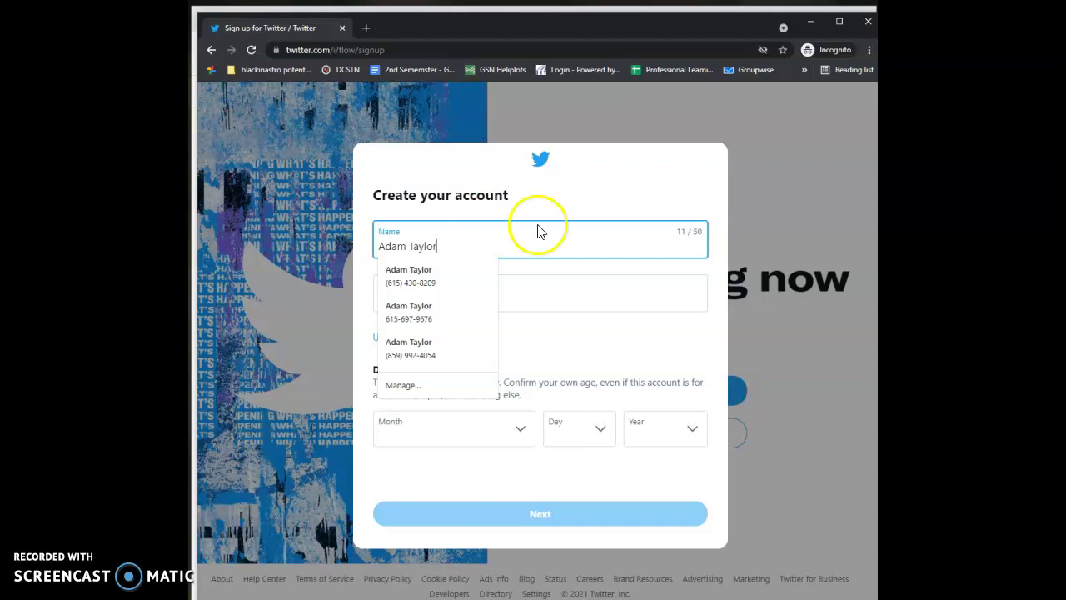
left_click(620, 196)
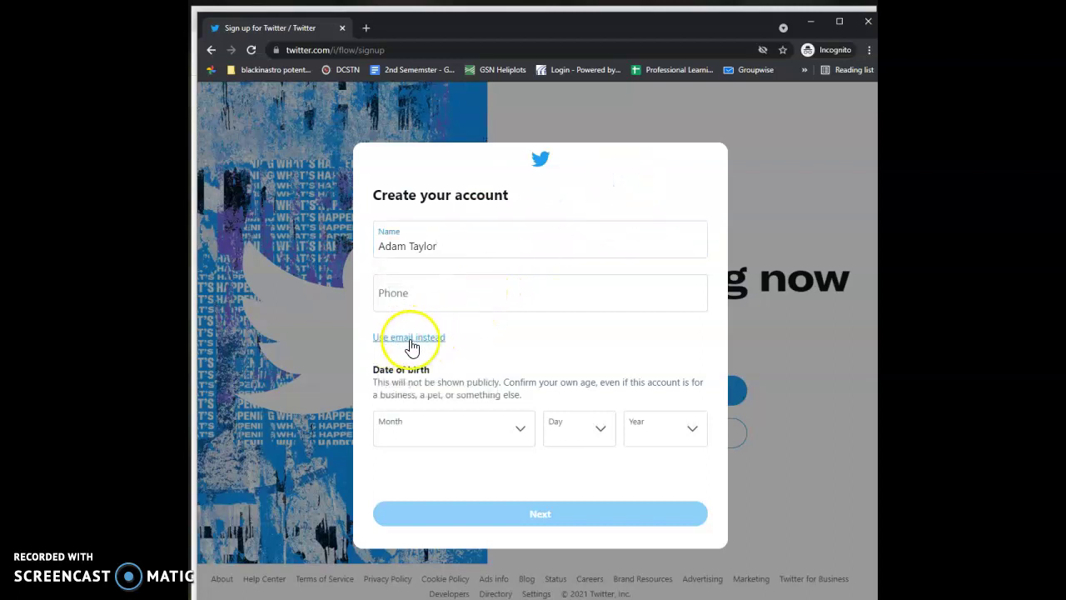
Switch to email sign-up, enter the email address and submit with the birth date.
left_click(394, 340)
left_click(404, 296)
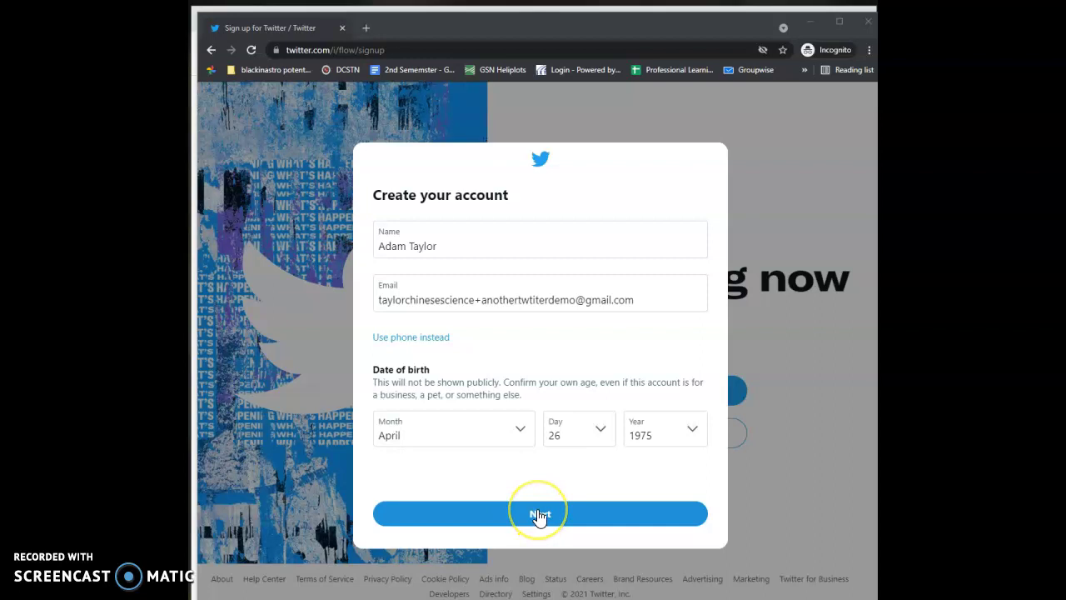
left_click(539, 514)
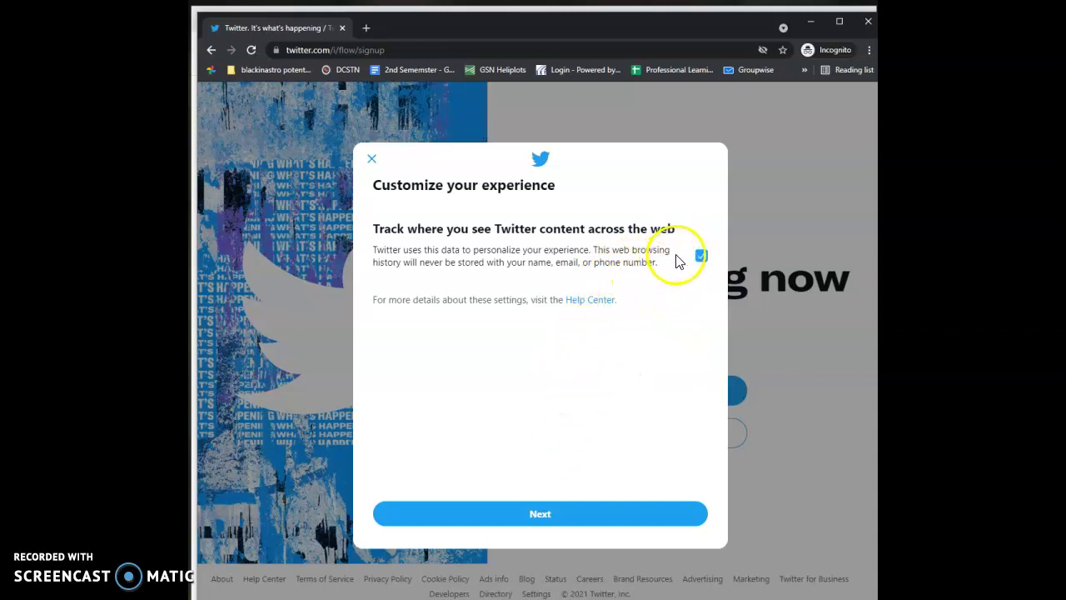
Opt out of tracking Twitter content across the web and create the account.
left_click(700, 256)
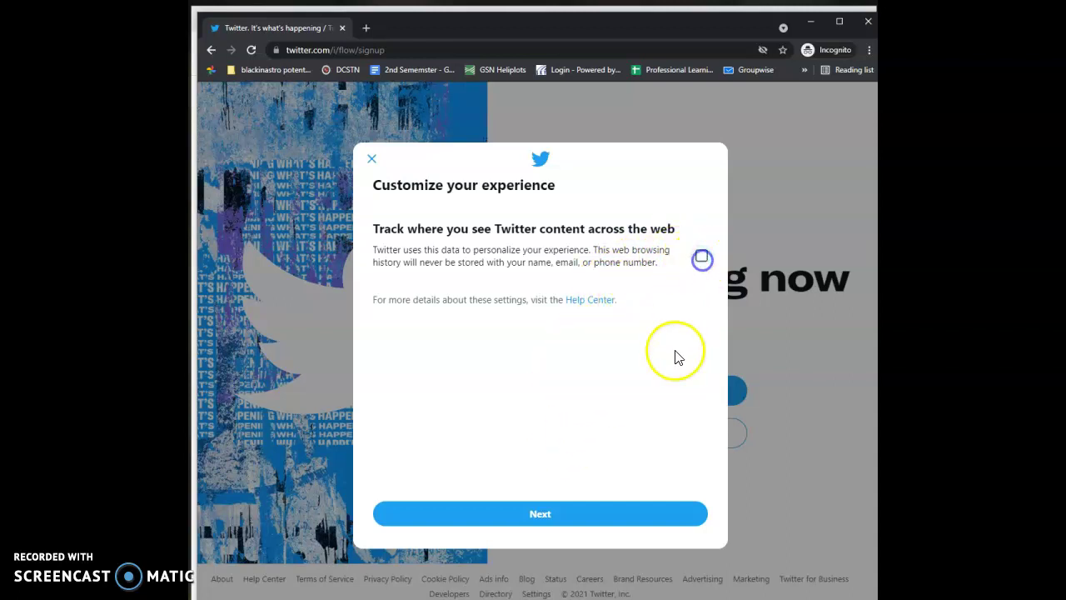
left_click(540, 513)
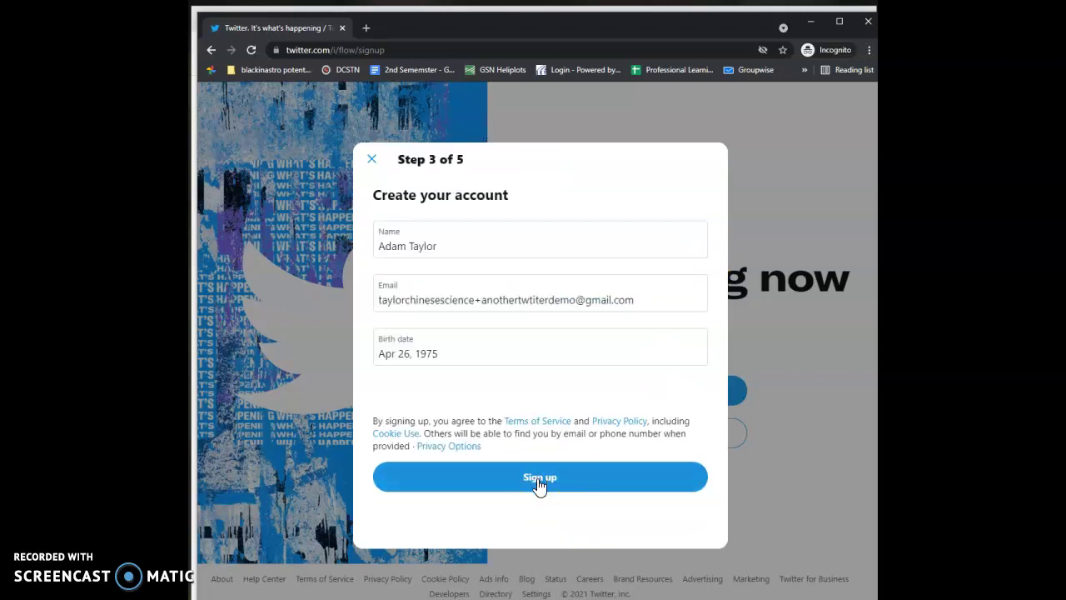
left_click(538, 486)
Paste the emailed verification code, then set the account password.
left_click(472, 261)
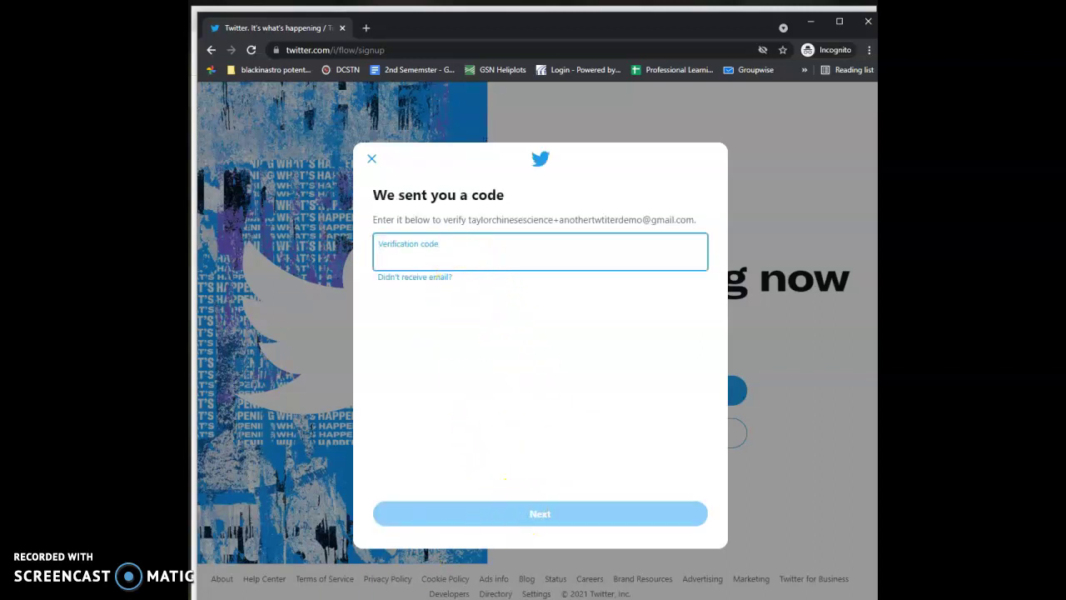
key("ctrl+v")
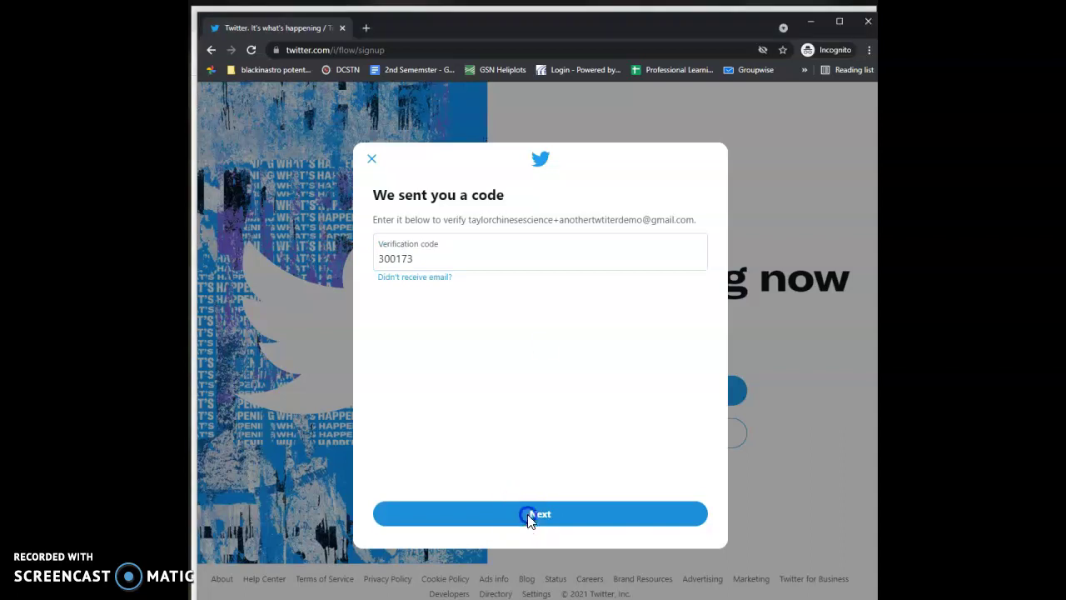
left_click(529, 516)
left_click(464, 269)
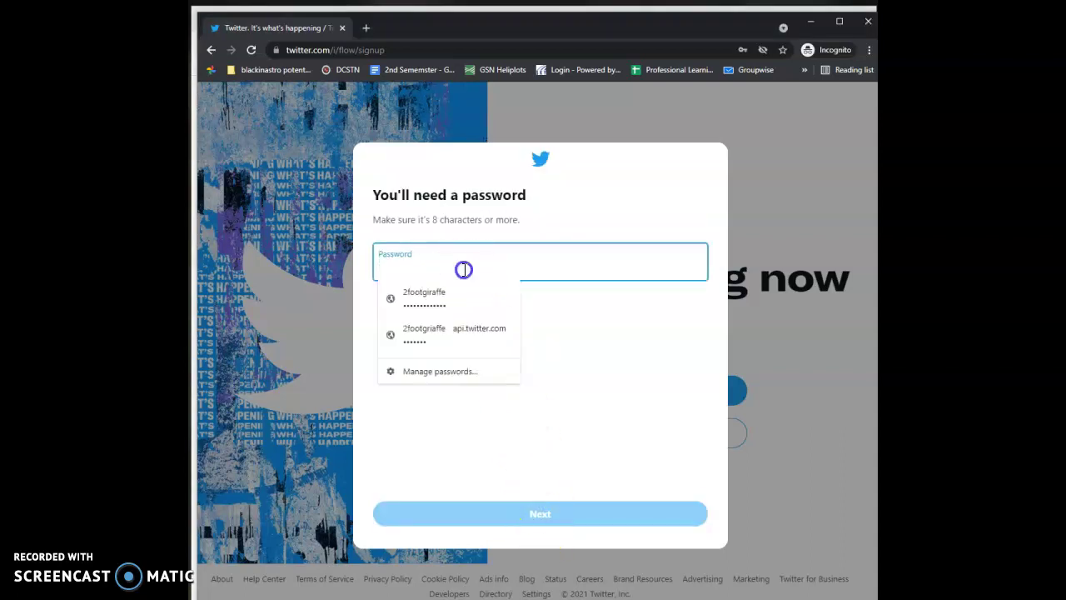
type("•••••••••")
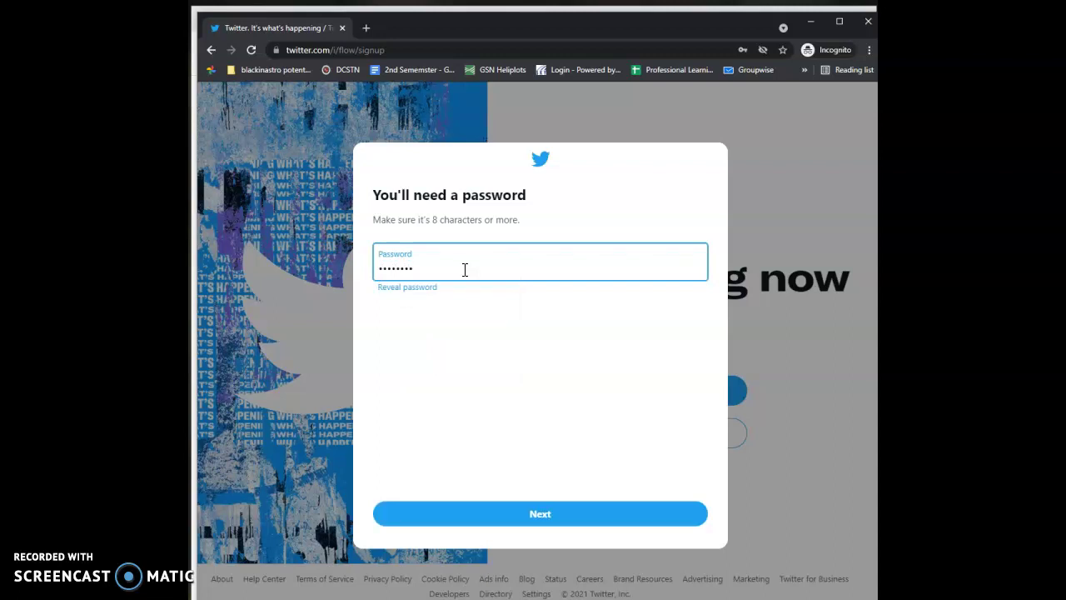
left_click(504, 499)
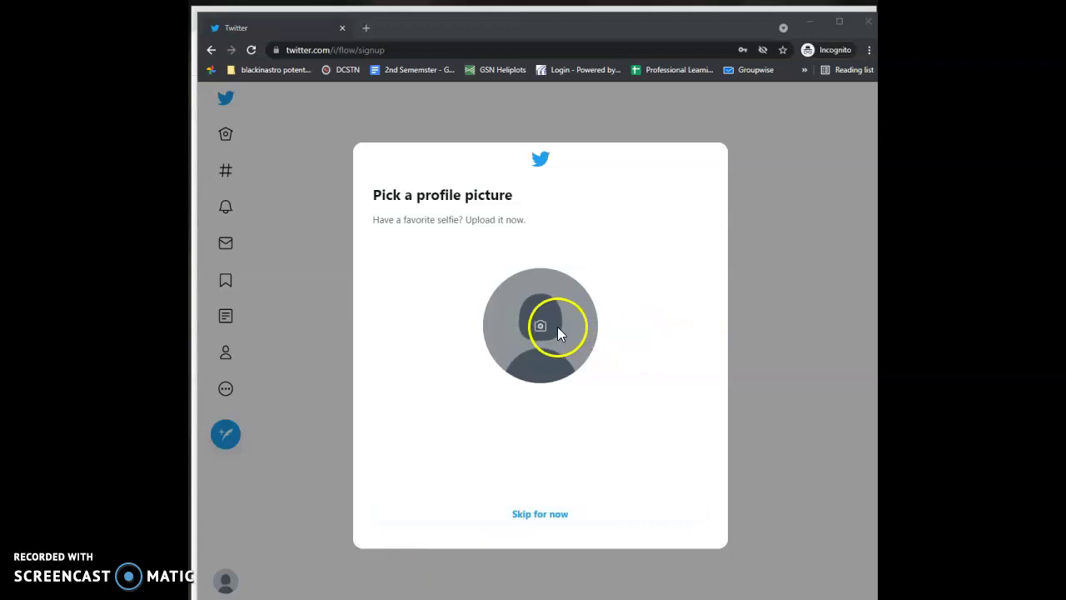
Upload the headshot photo from Downloads, zoom in slightly and apply the crop.
left_click(538, 326)
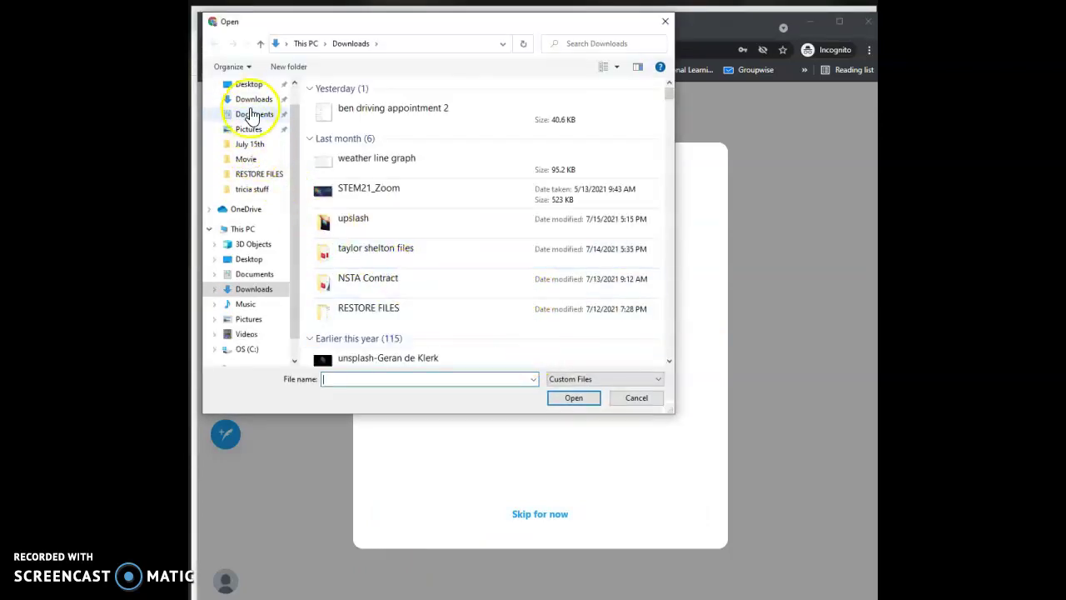
left_click(254, 99)
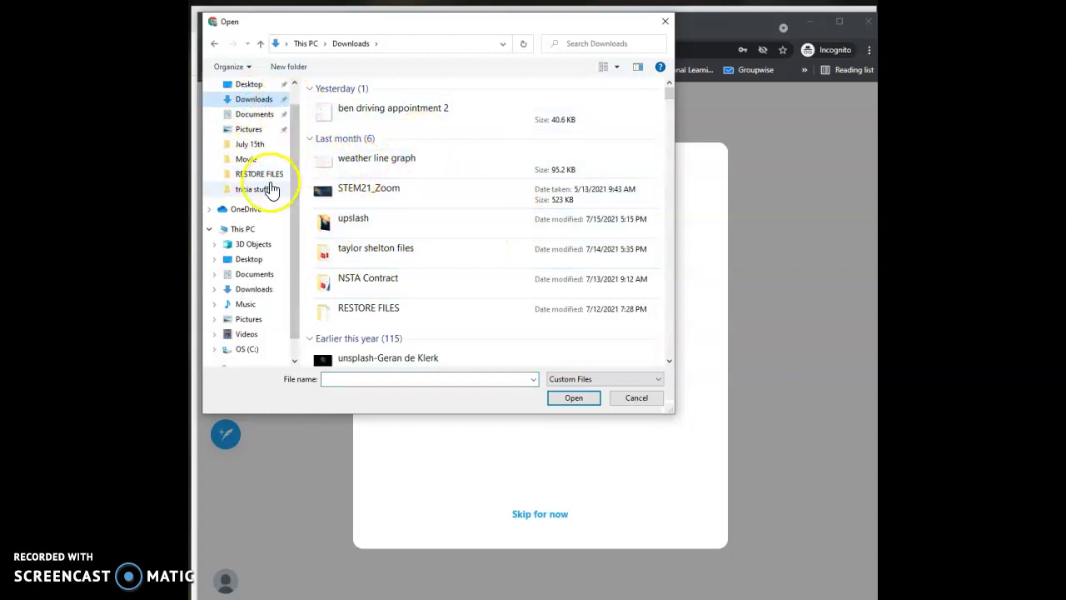
left_click(257, 99)
scroll(523, 219, "down", 15)
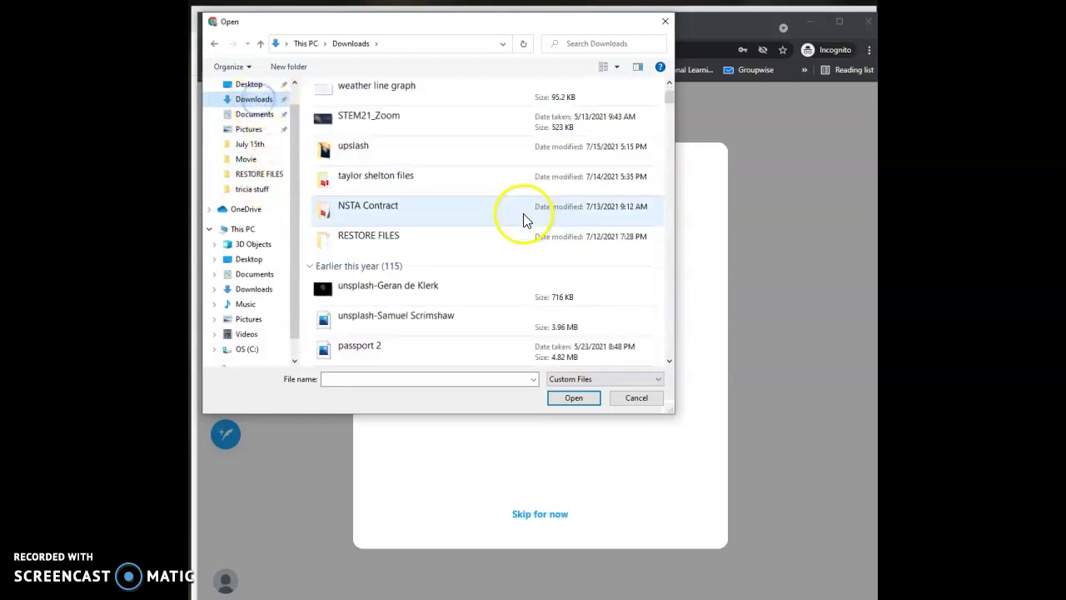
scroll(523, 219, "down", 15)
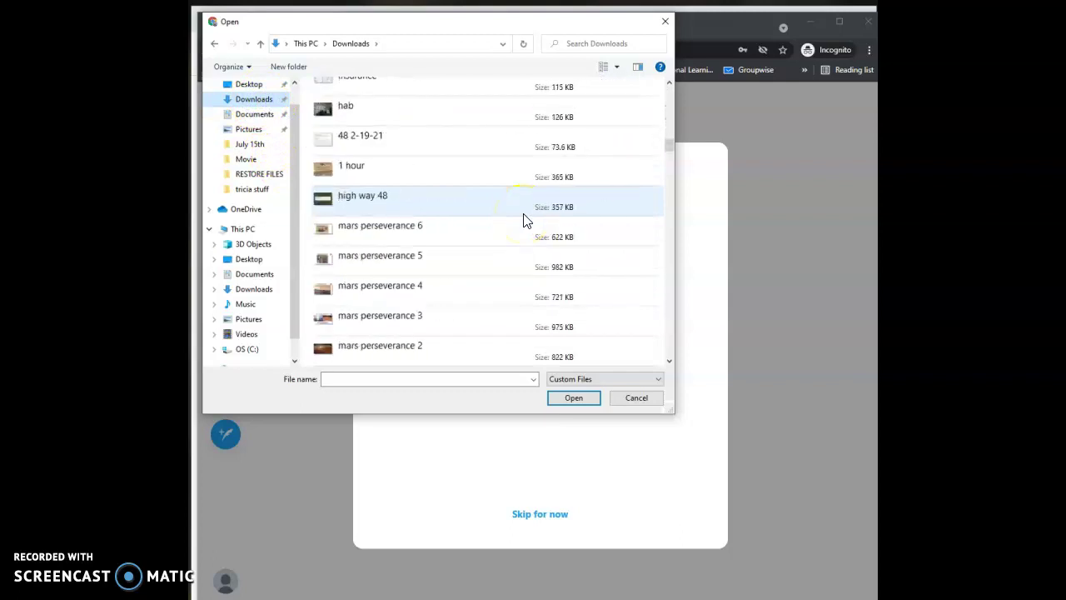
scroll(525, 219, "down", 10)
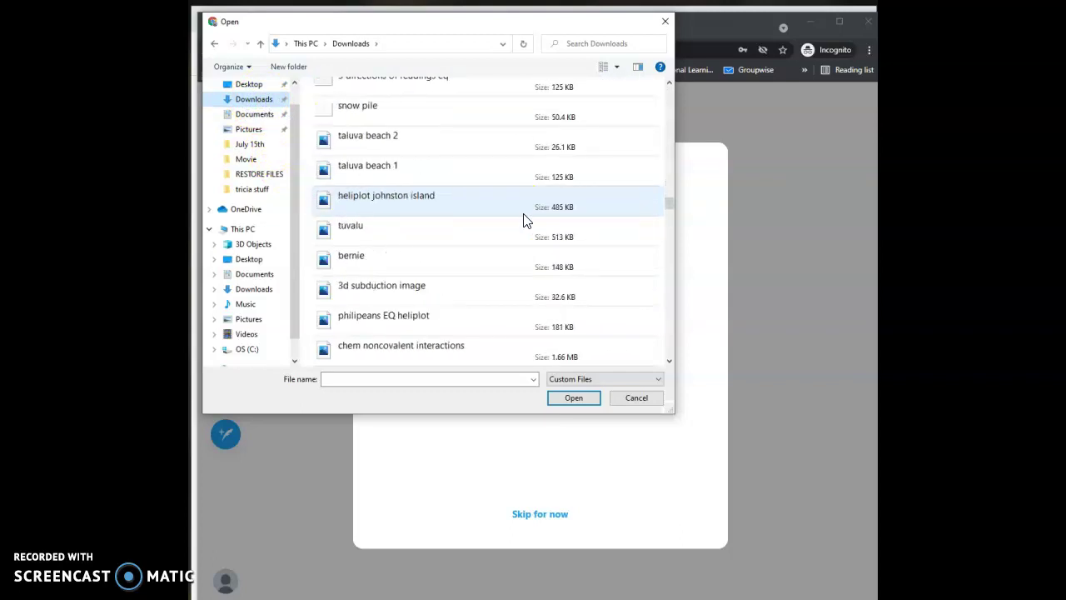
left_click(517, 219)
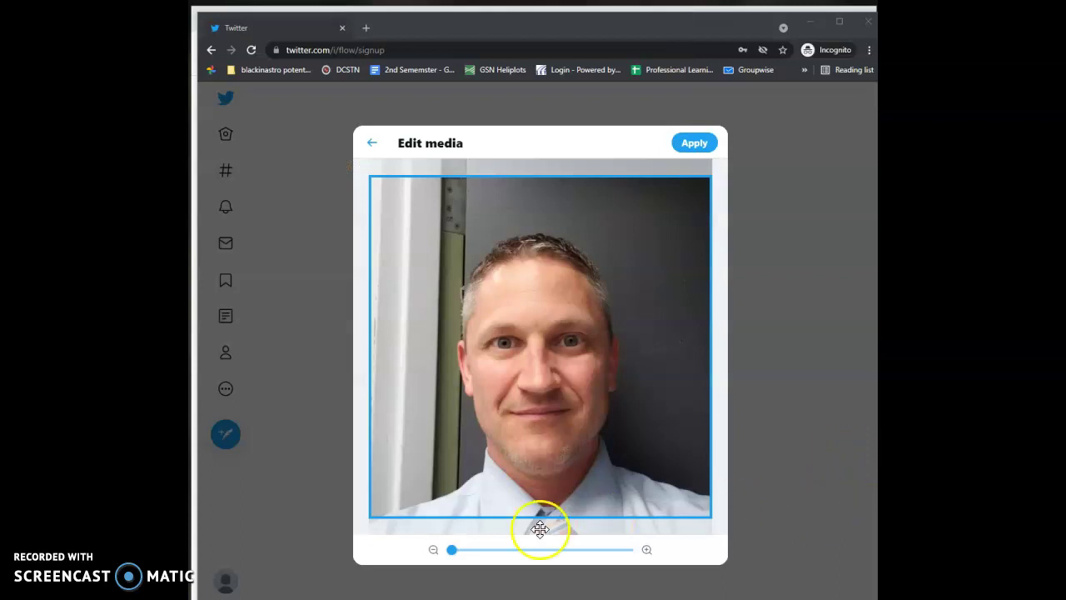
mouse_move(450, 552)
left_mouse_down()
mouse_move(472, 565)
mouse_move(452, 551)
left_mouse_up()
left_click(692, 148)
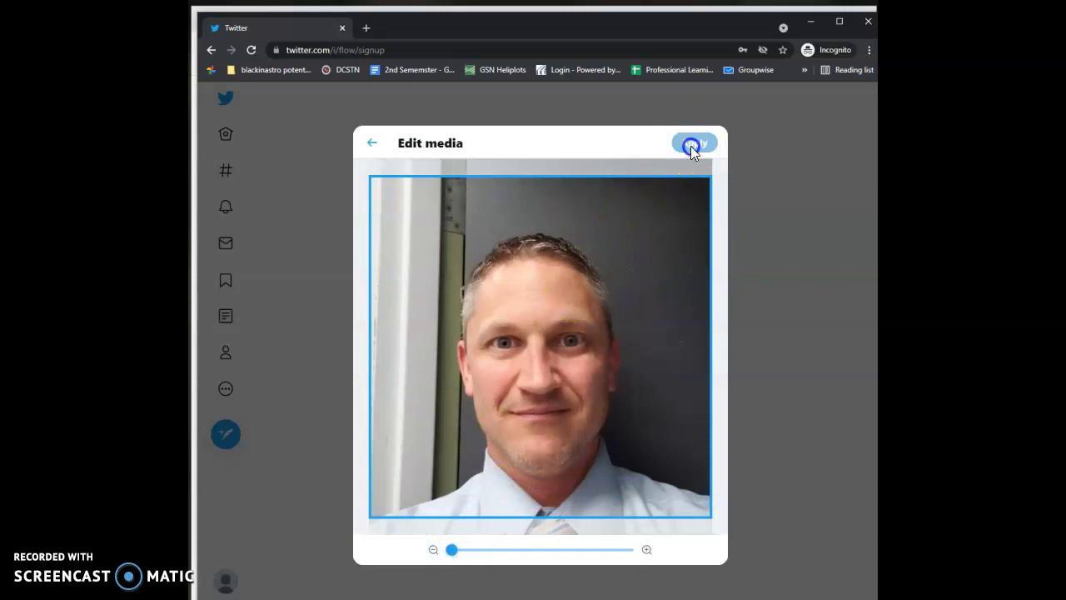
Keep the profile photo and enter a bio about teaching high school science.
left_click(566, 514)
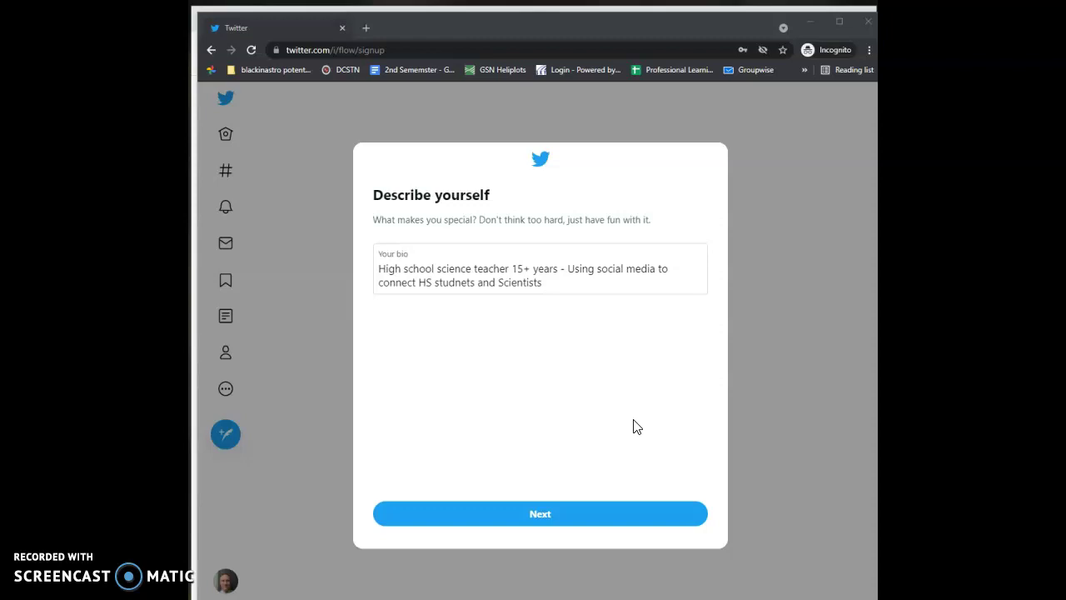
left_click(609, 439)
Save the bio and skip topic picks, suggested follows and notifications.
left_click(540, 514)
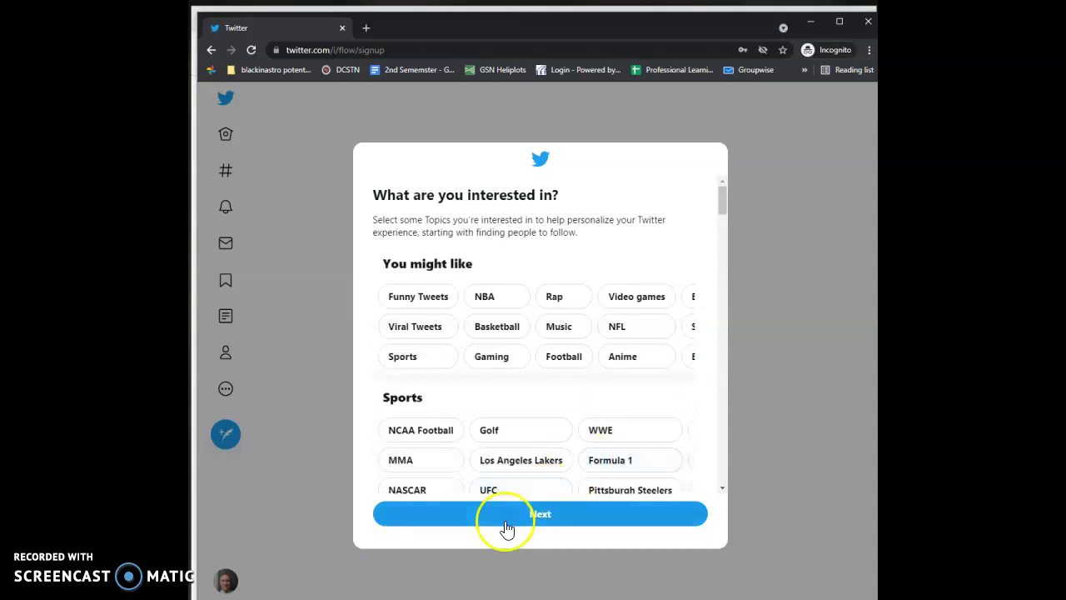
scroll(700, 383, "down", 15)
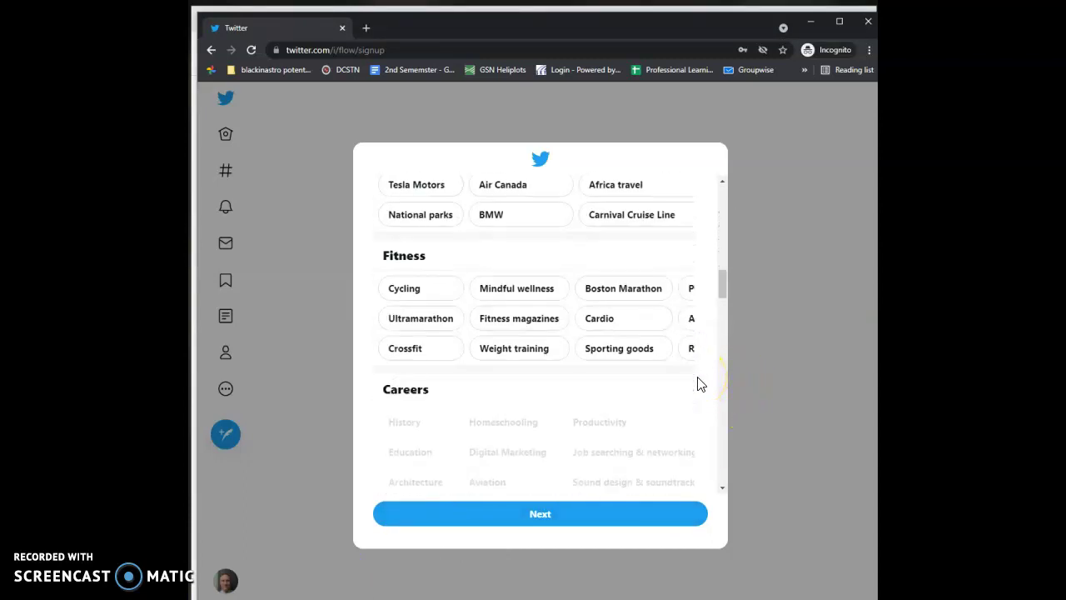
scroll(697, 384, "down", 10)
left_click(543, 514)
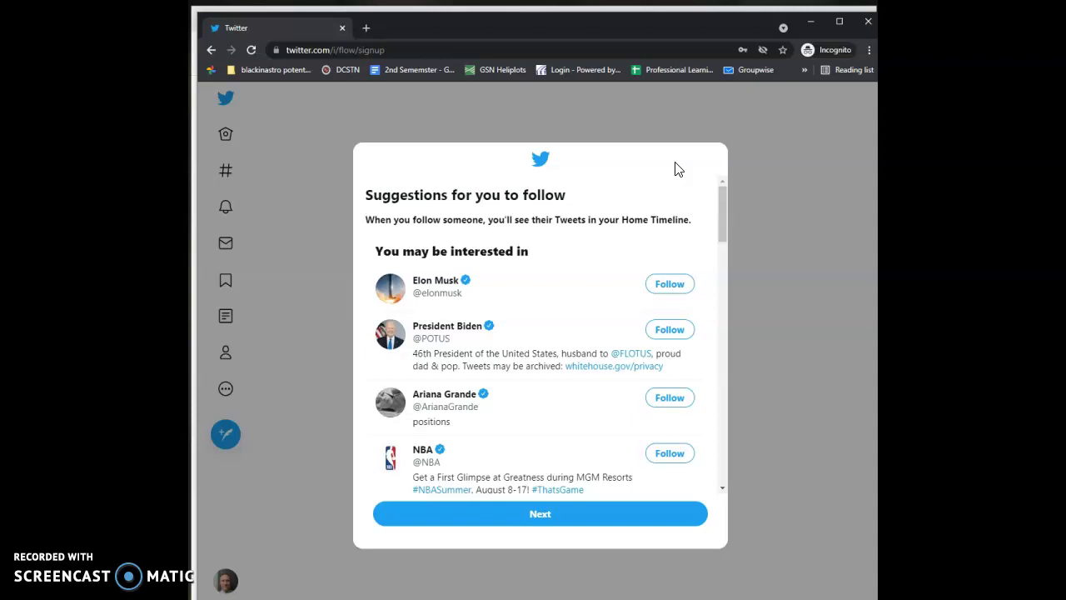
left_click(540, 516)
left_click(591, 465)
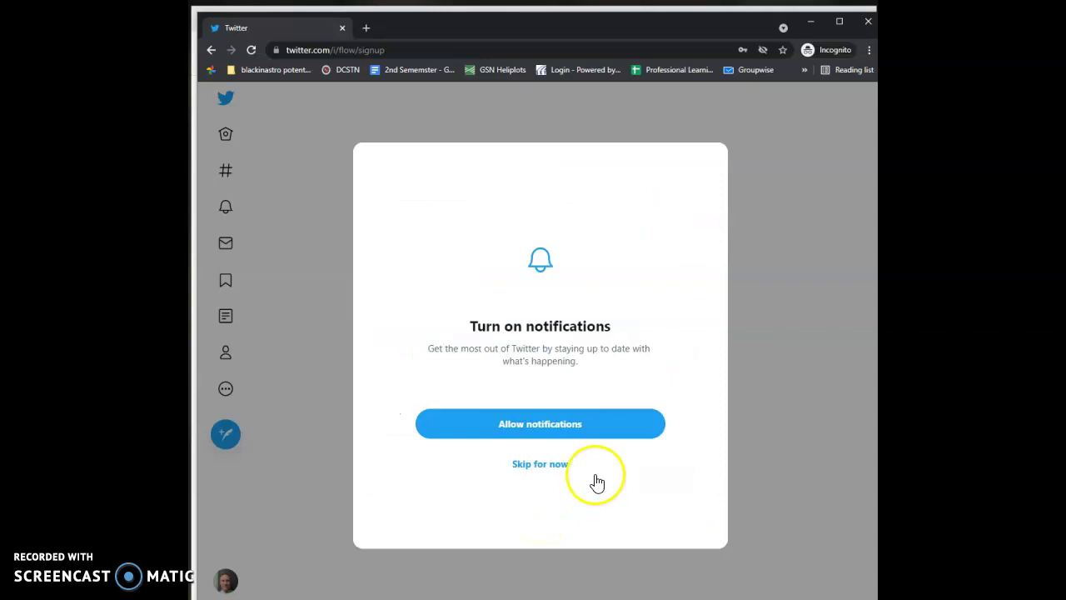
Skip notifications and dismiss the Terms of Service update notice.
left_click(544, 473)
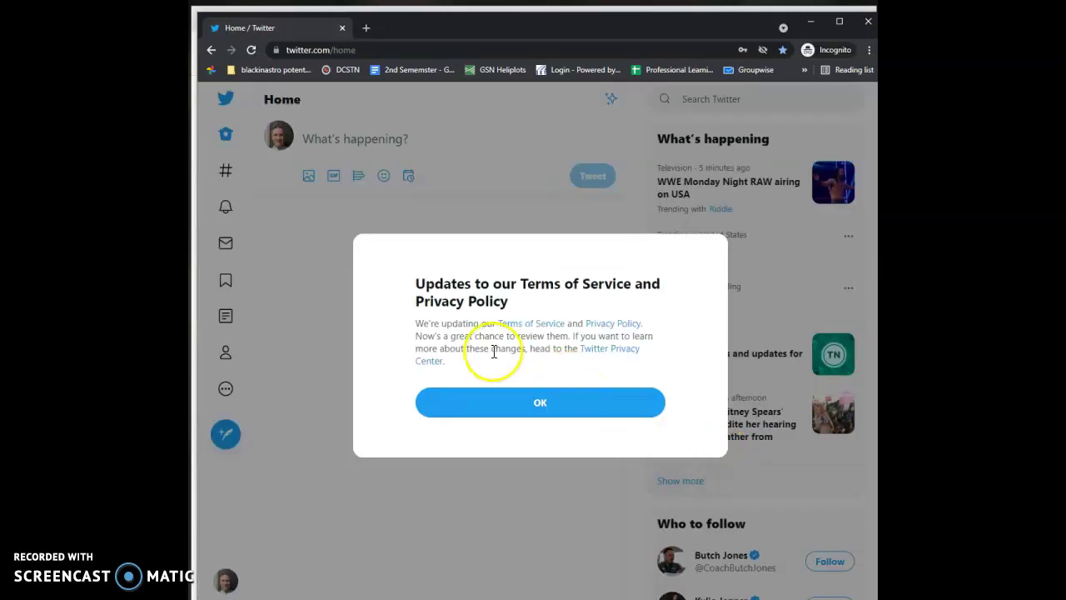
left_click(542, 404)
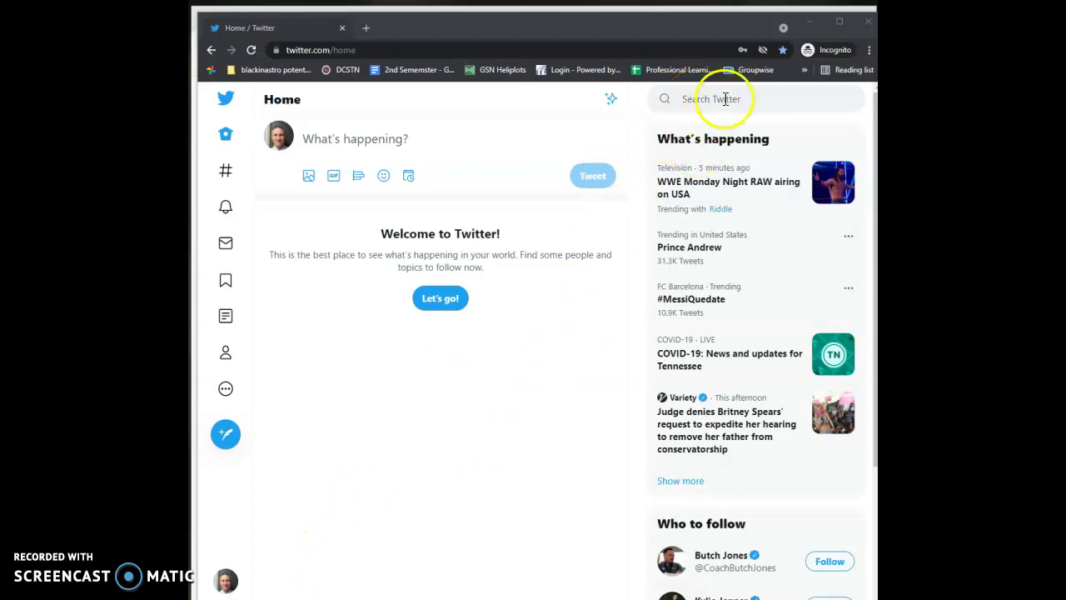
Search Twitter for the #edchat hashtag.
left_click(725, 98)
type("#")
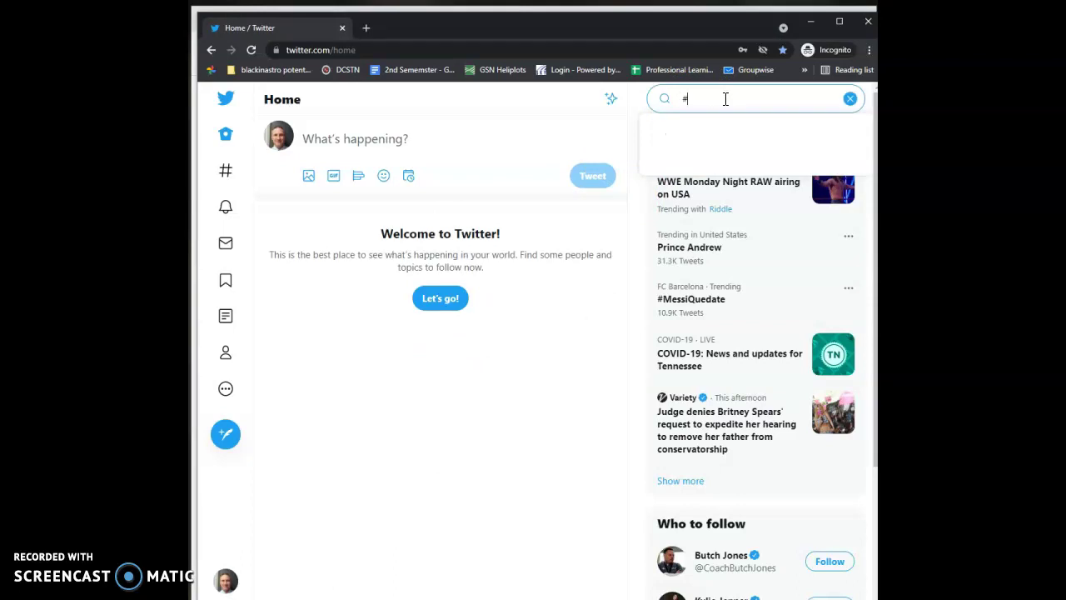
type("edhcat")
key("BackSpace")
key("BackSpace")
key("BackSpace")
key("BackSpace")
type("cha")
key("Return")
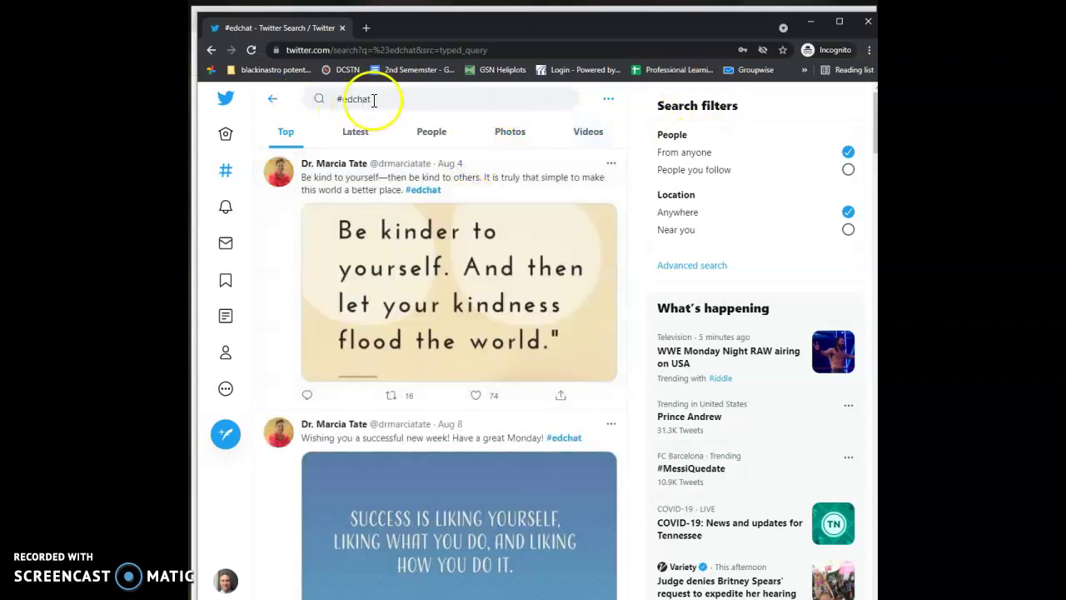
Compare the Top and Latest #edchat results, ending on the Latest tab.
left_click(350, 138)
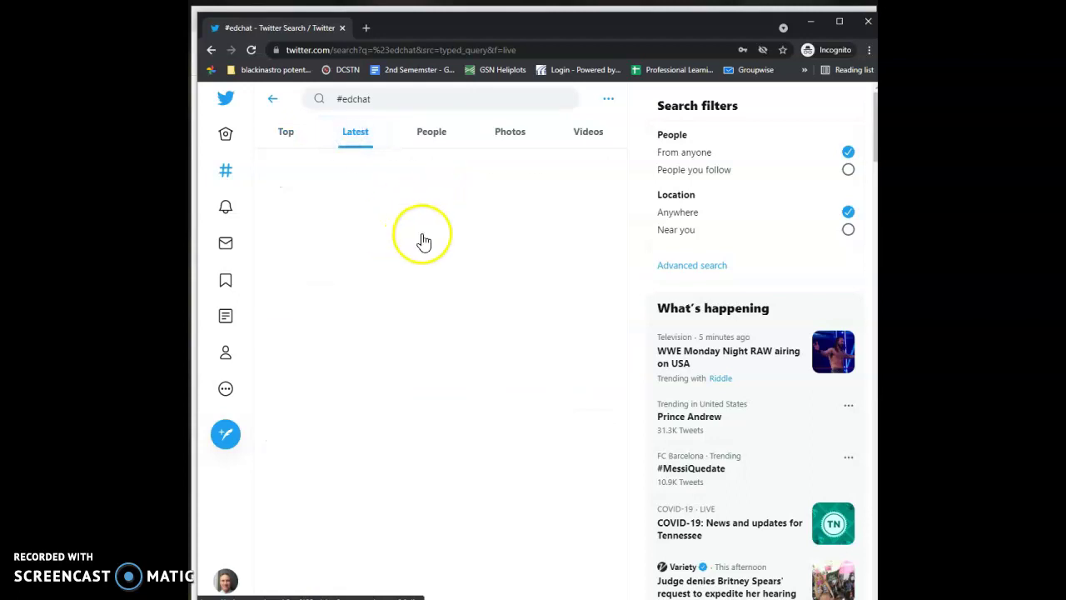
left_click(288, 134)
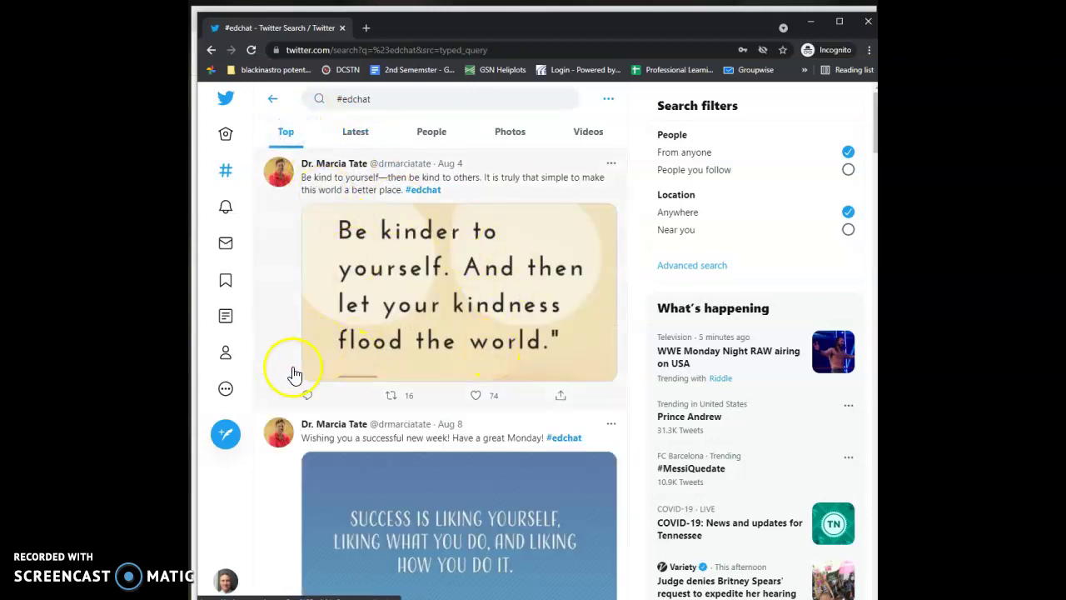
scroll(551, 362, "down", 1)
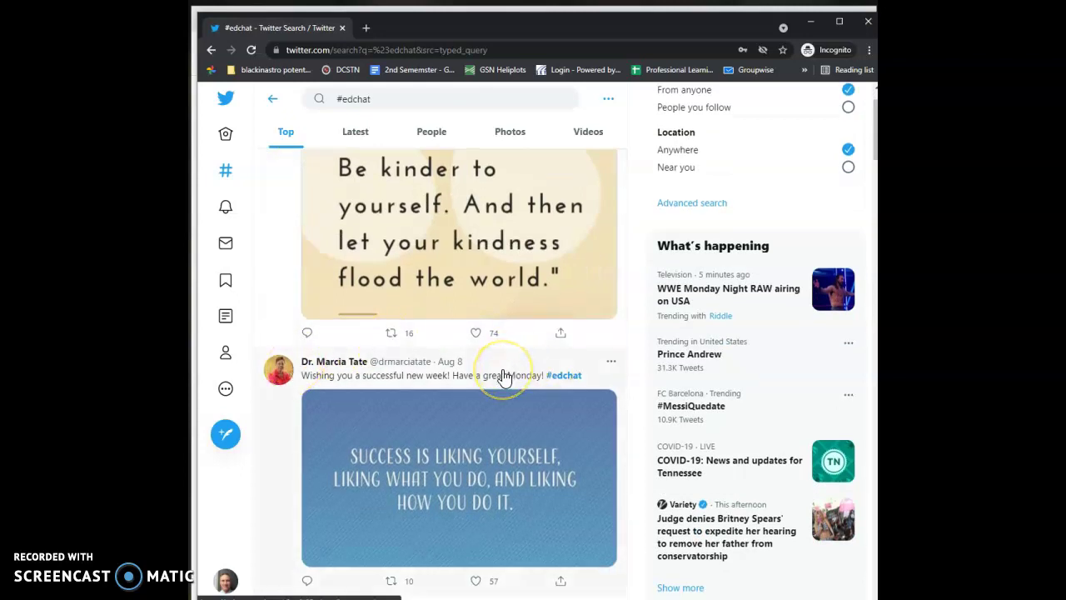
left_click(498, 406)
scroll(498, 409, "up", 1)
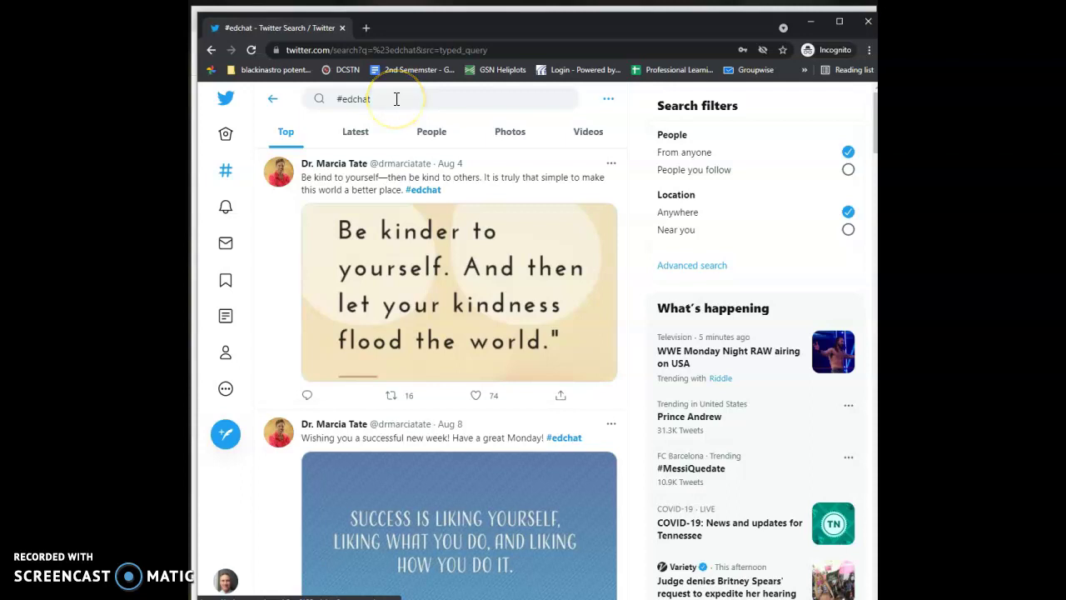
left_click(353, 136)
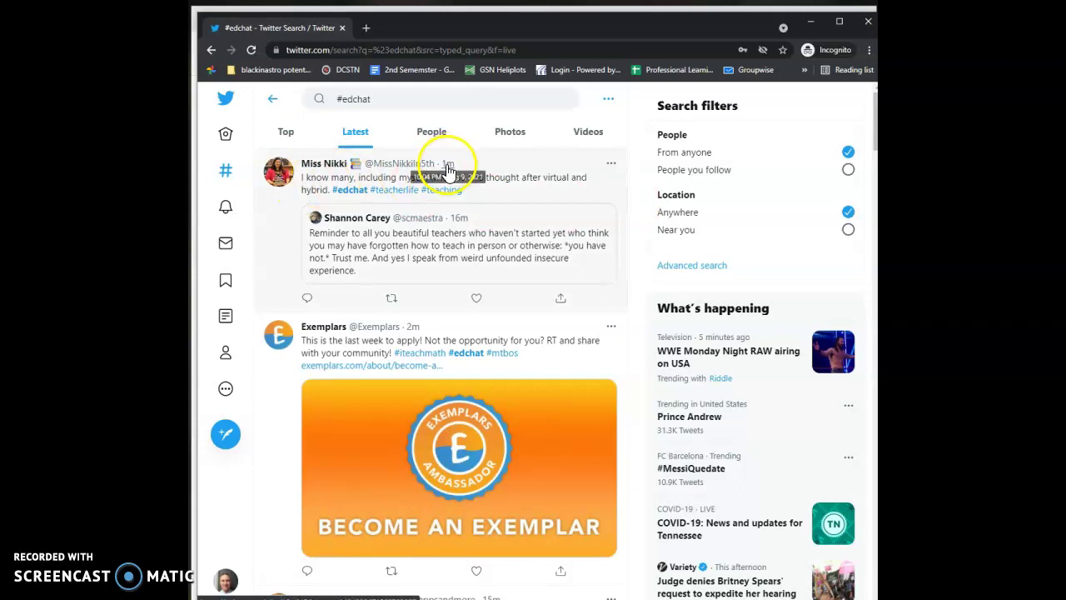
Scroll through the latest #edchat tweets.
scroll(726, 284, "down", 3)
scroll(662, 288, "up", 3)
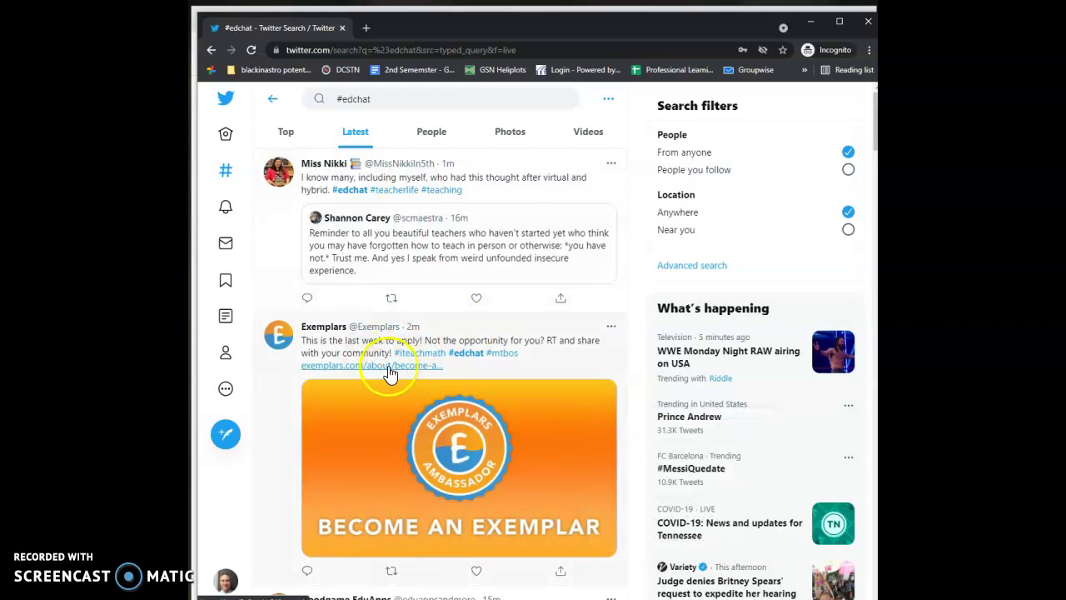
scroll(591, 374, "down", 3)
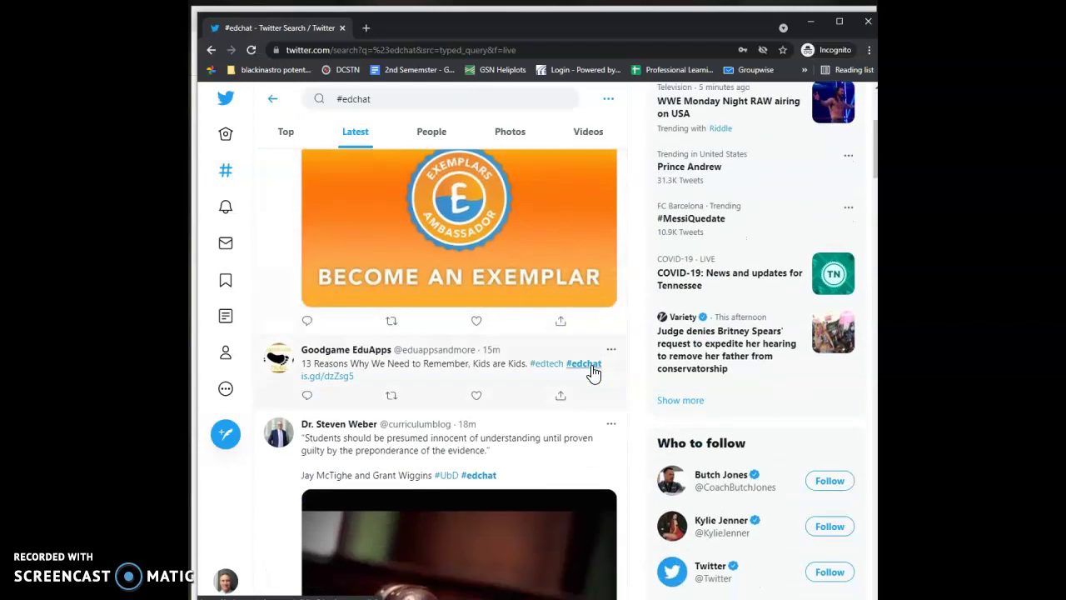
scroll(593, 374, "down", 2)
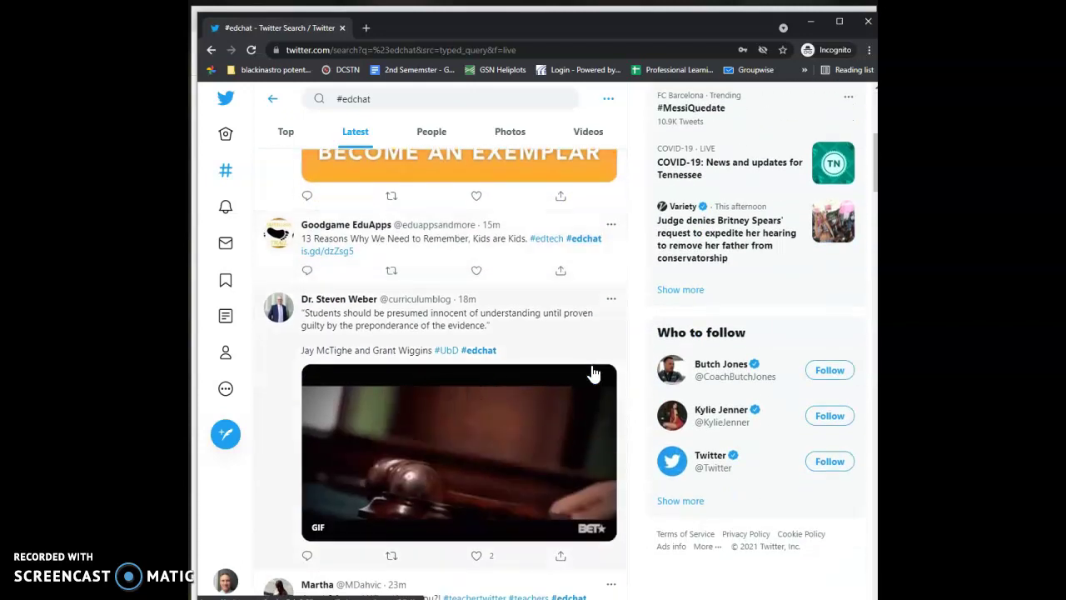
scroll(593, 374, "down", 2)
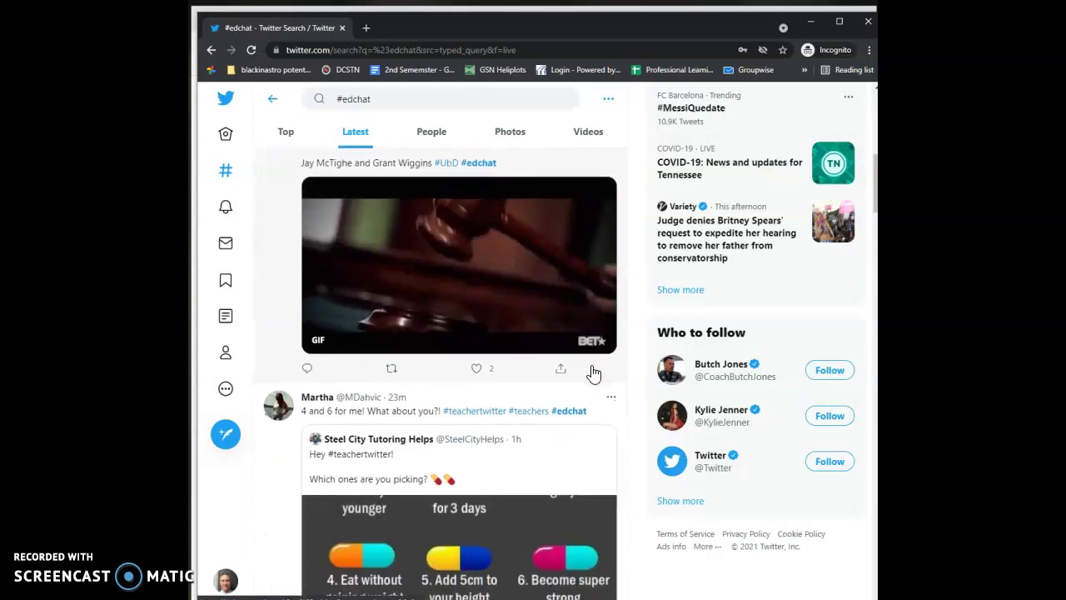
scroll(593, 374, "down", 5)
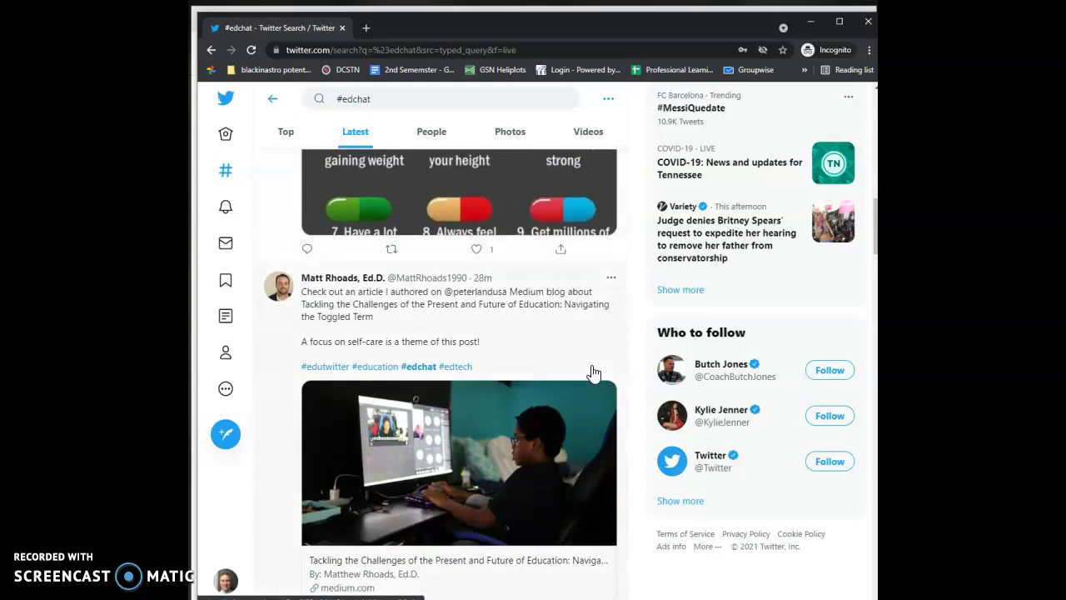
scroll(593, 374, "down", 3)
scroll(593, 374, "down", 3)
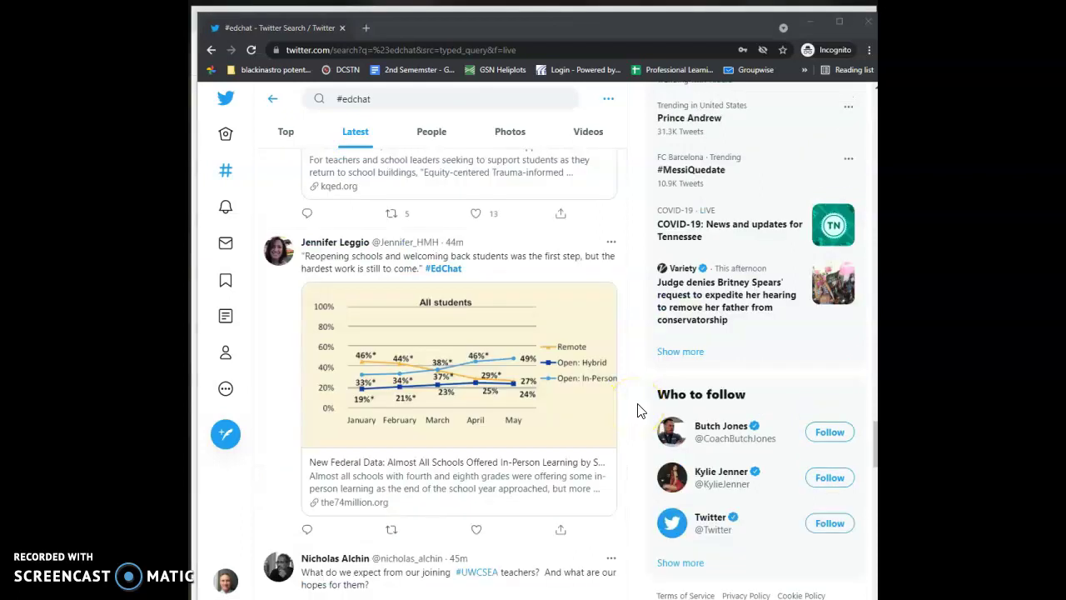
scroll(639, 299, "up", 3)
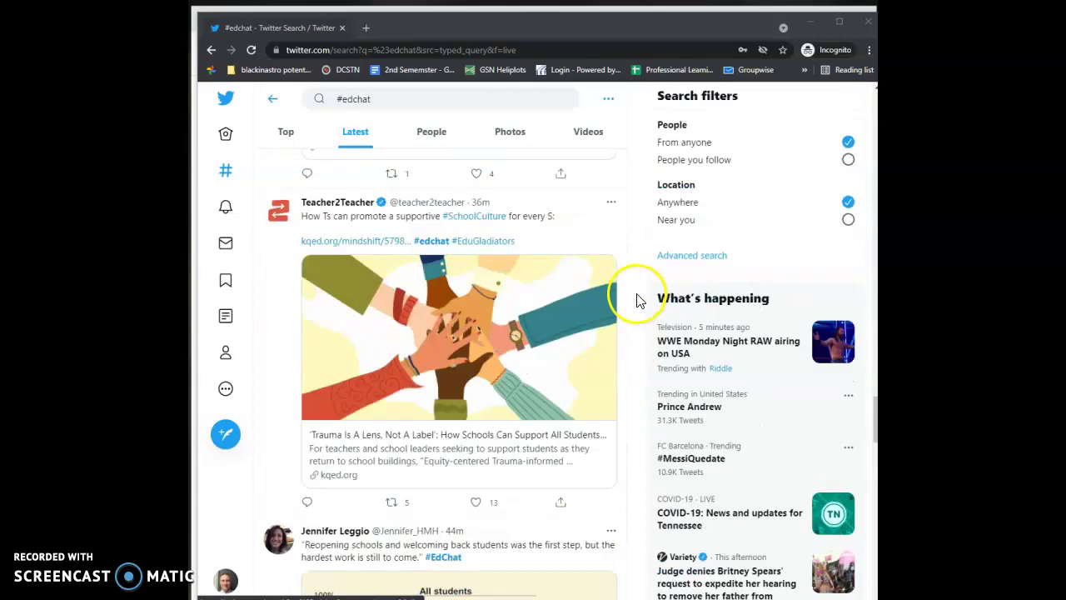
scroll(637, 300, "up", 10)
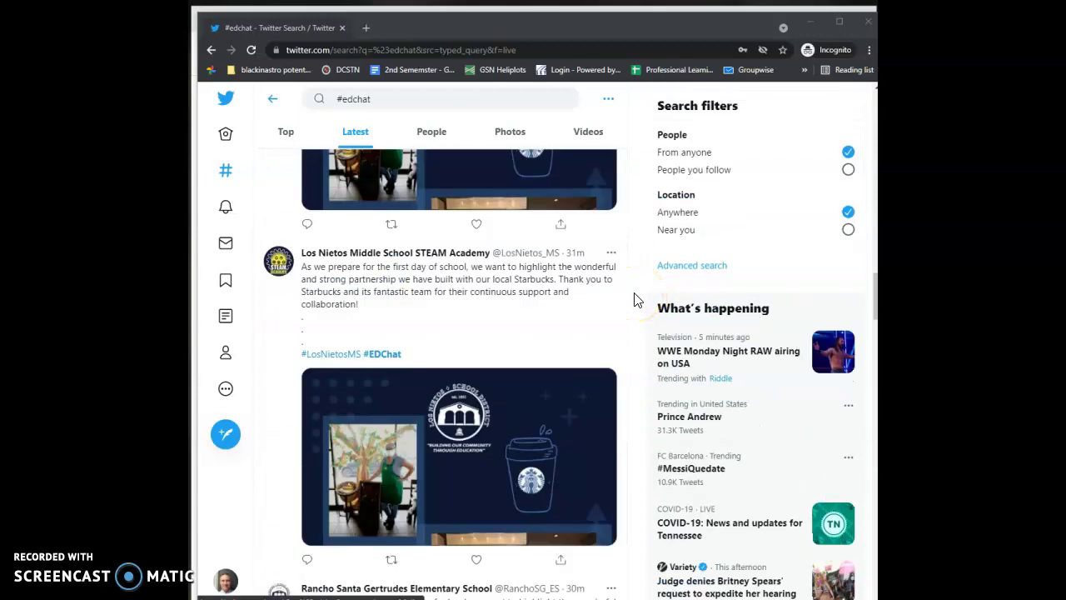
scroll(636, 299, "down", 10)
scroll(637, 300, "down", 8)
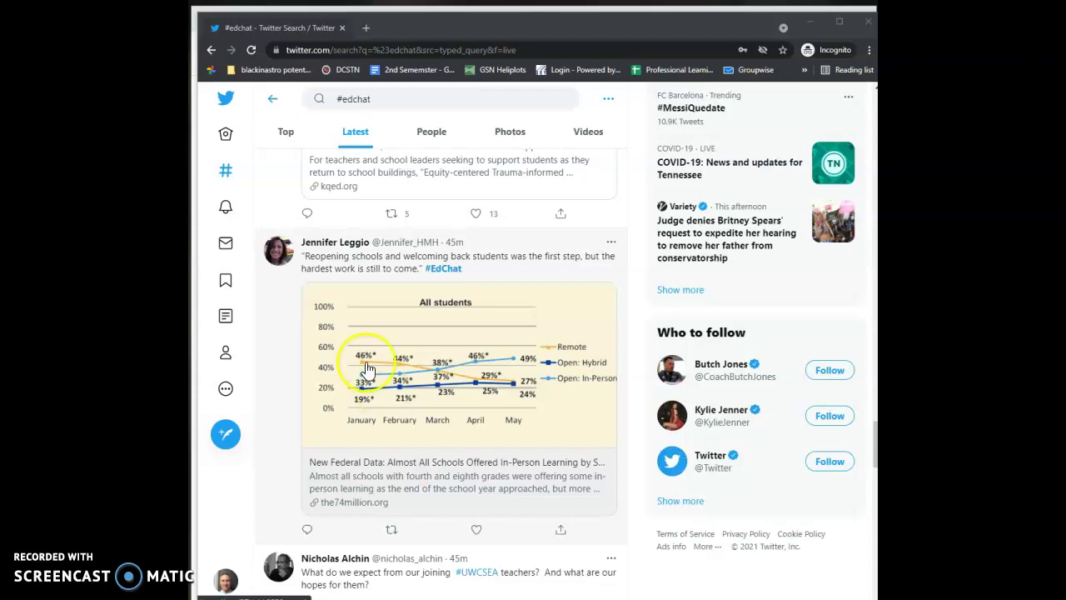
mouse_move(335, 252)
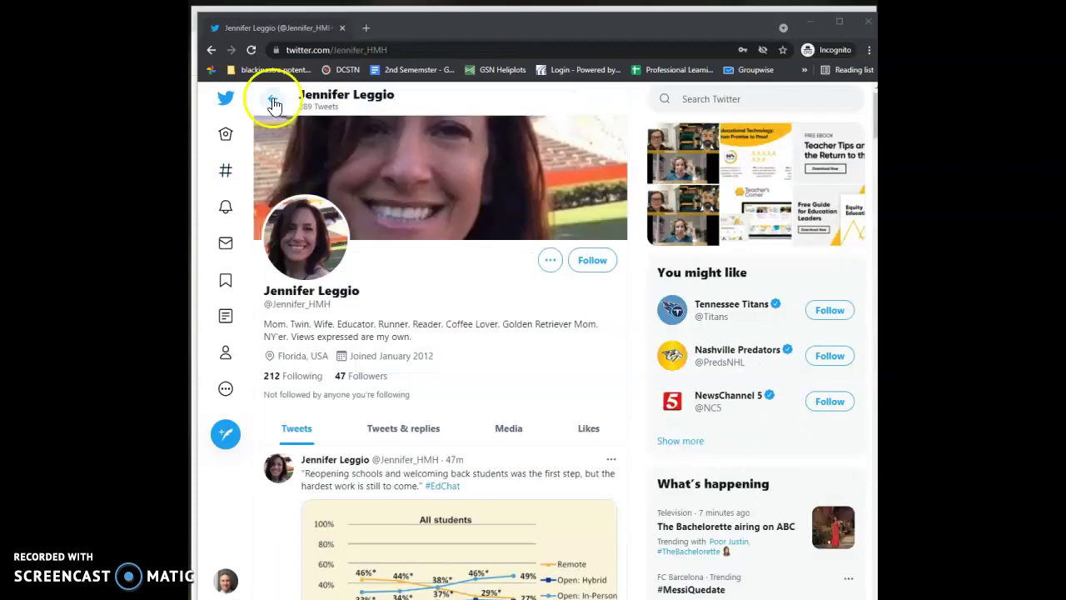
left_click(269, 101)
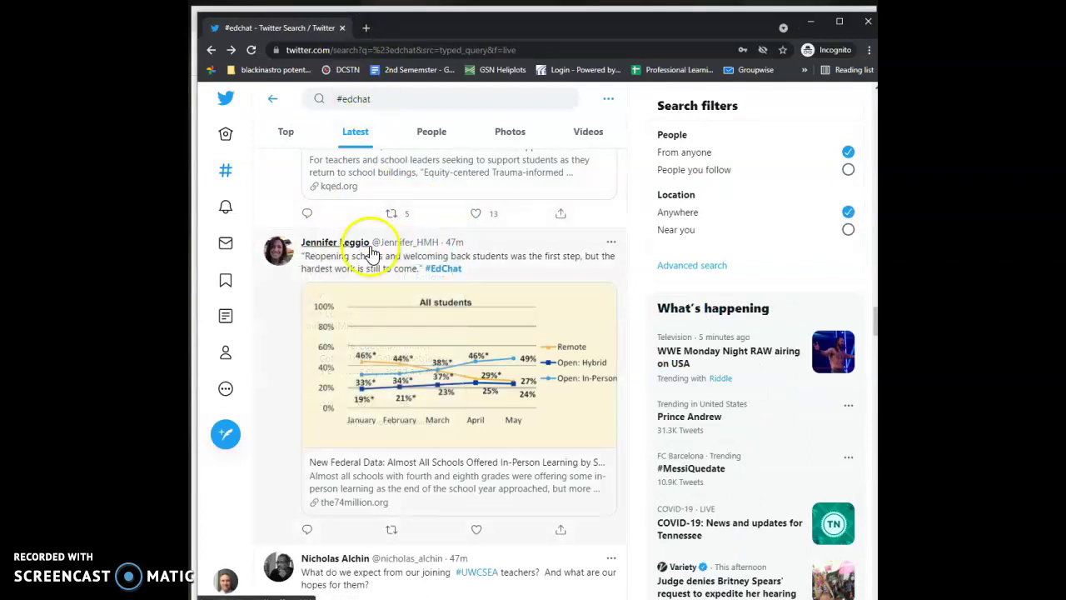
scroll(537, 297, "down", 5)
scroll(538, 297, "down", 10)
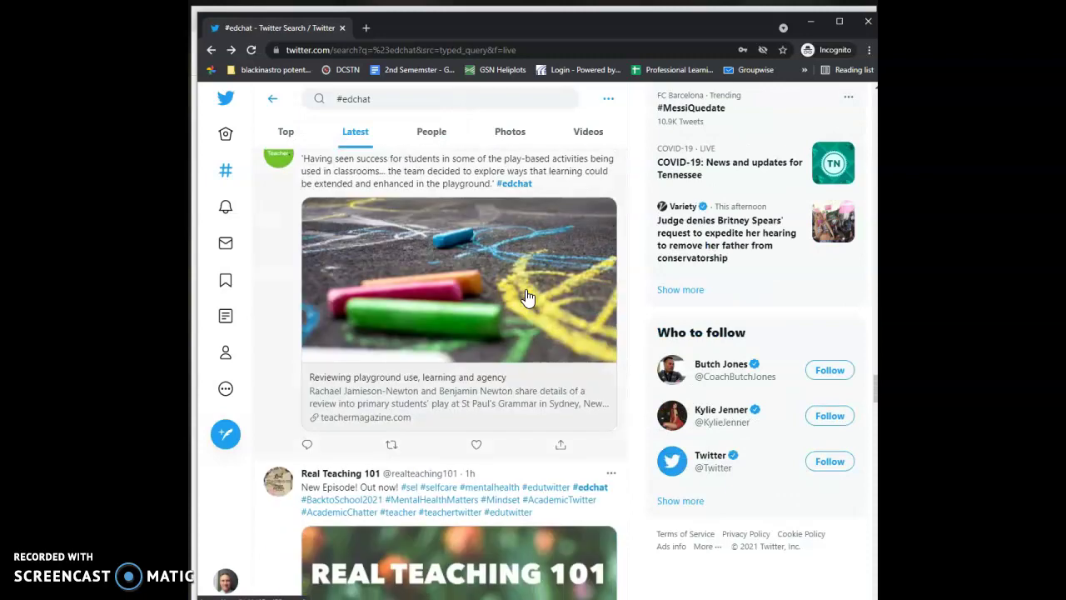
scroll(527, 297, "up", 15)
scroll(526, 298, "up", 3)
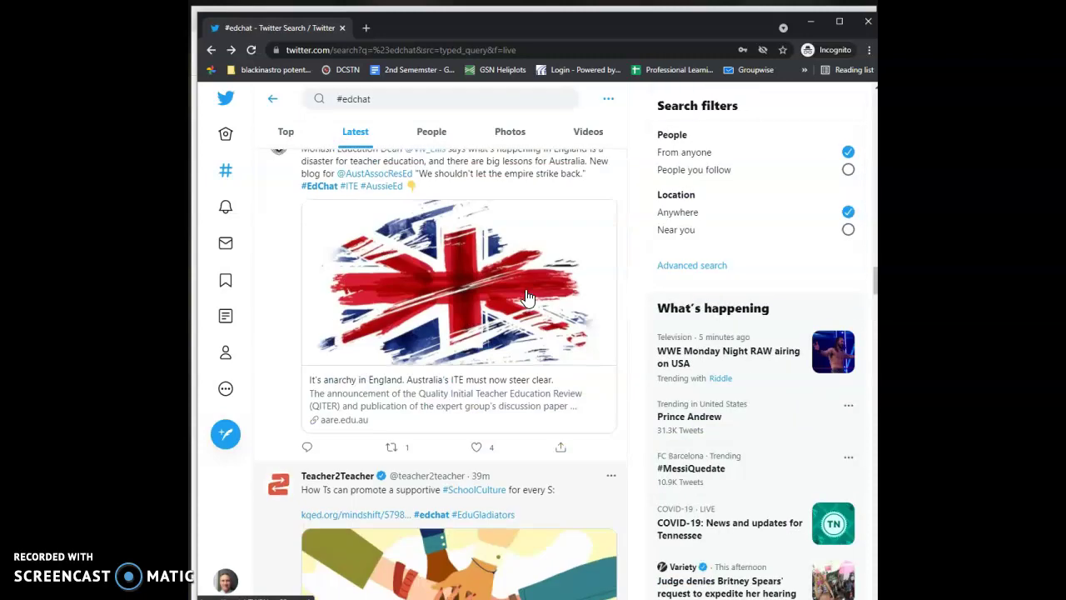
scroll(500, 308, "down", 5)
left_click(336, 379)
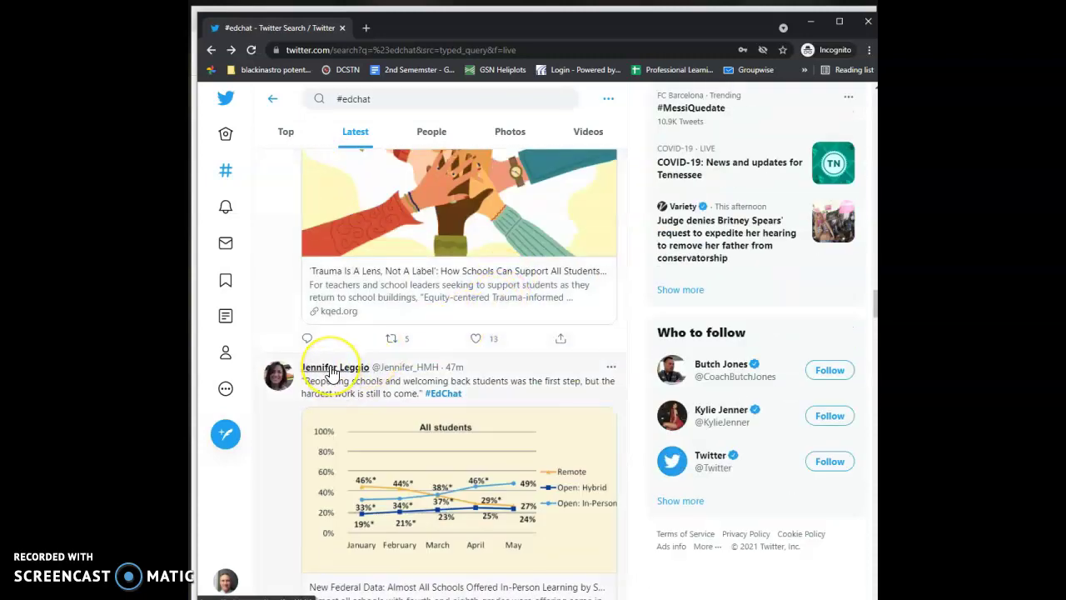
mouse_move(331, 373)
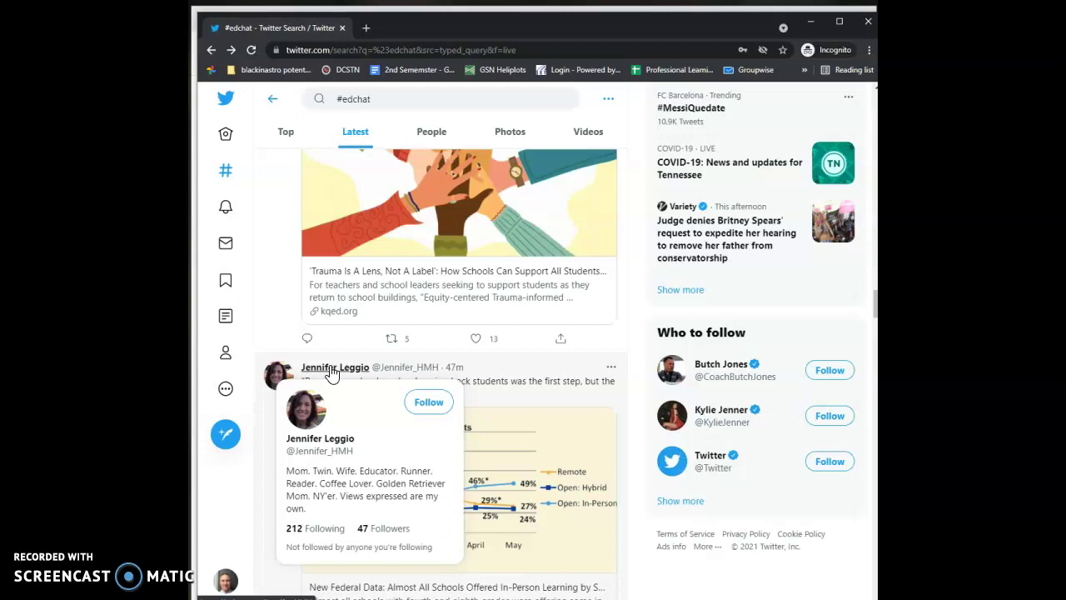
left_click(332, 373)
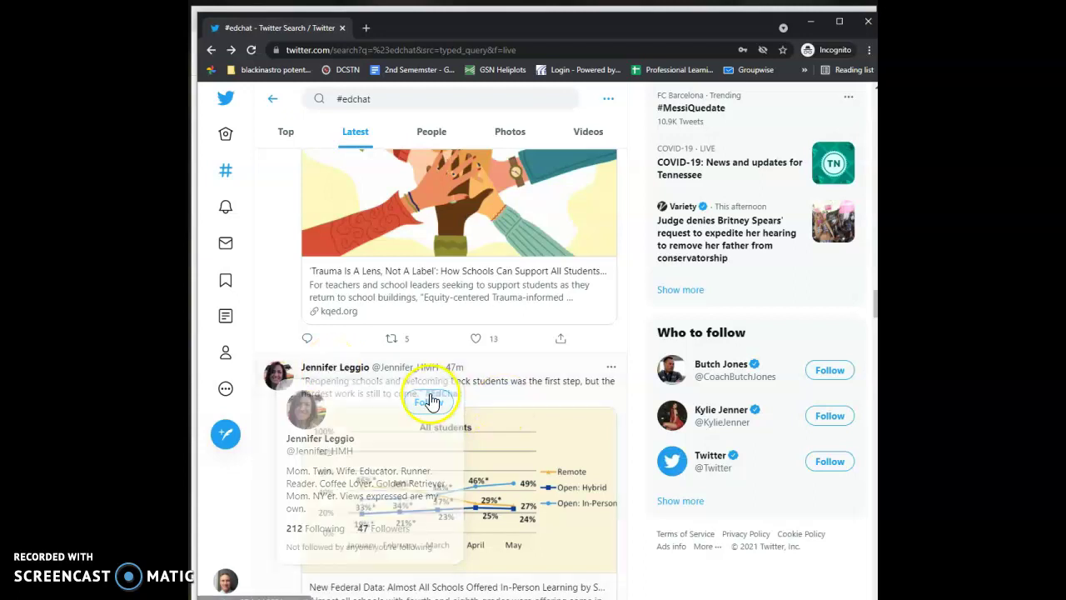
scroll(641, 346, "down", 1)
scroll(652, 342, "down", 5)
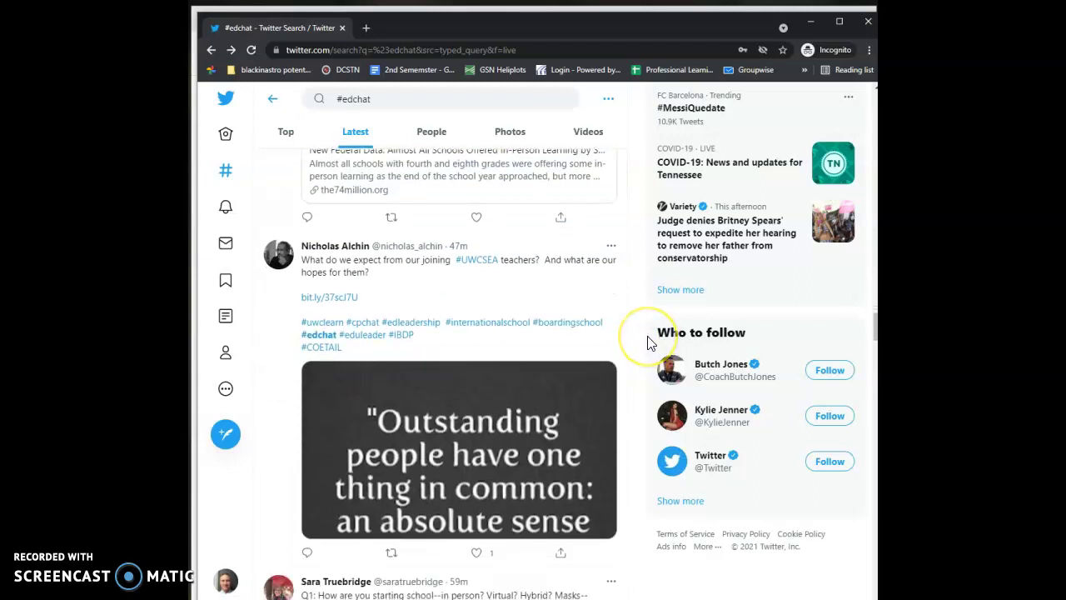
scroll(624, 357, "down", 1)
scroll(625, 356, "down", 1)
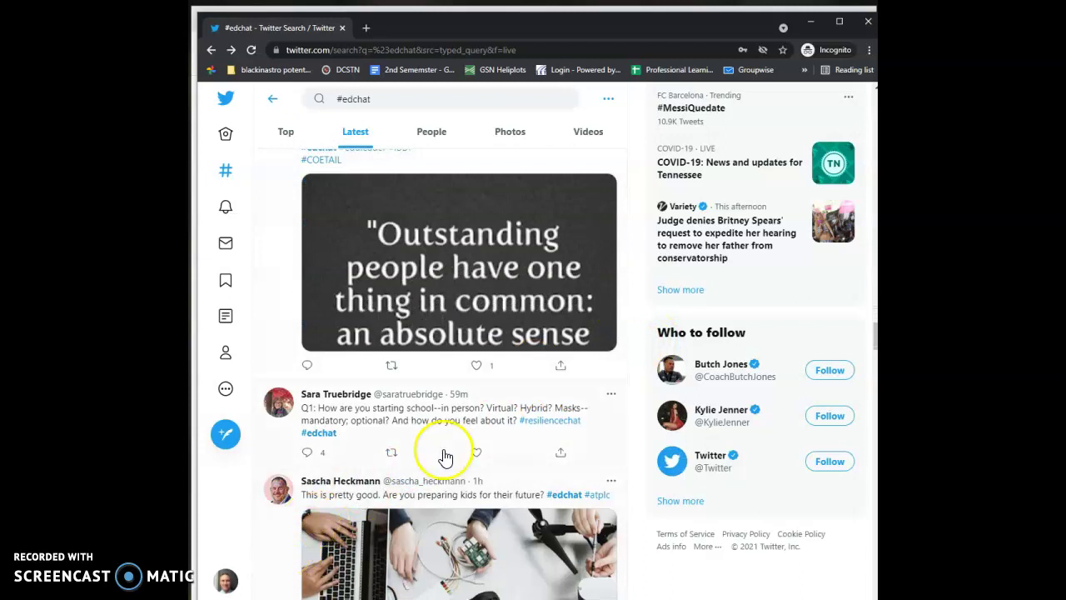
scroll(467, 450, "down", 3)
scroll(487, 441, "down", 3)
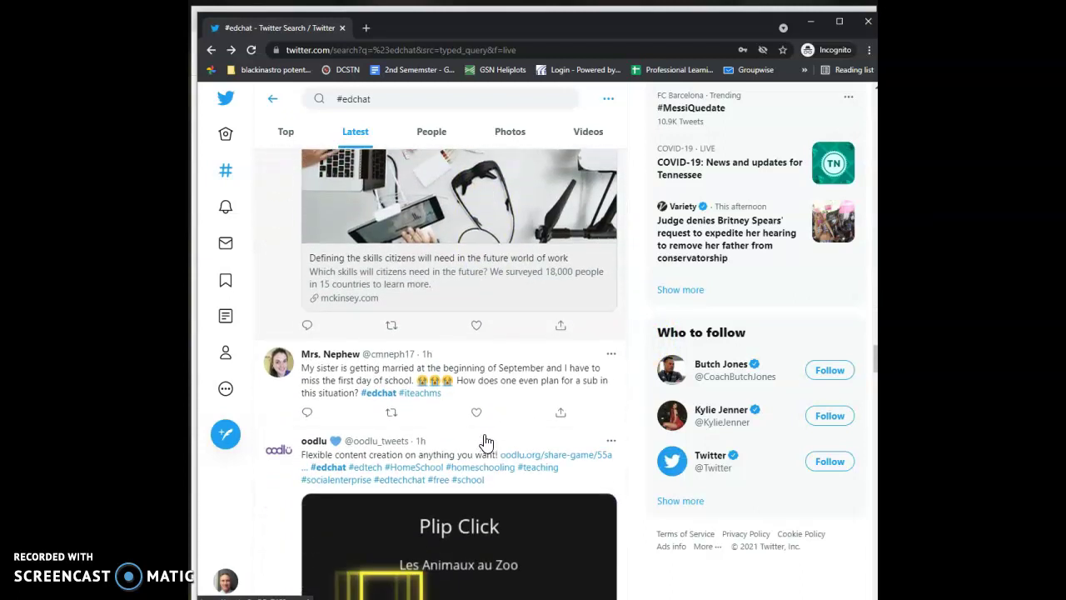
scroll(485, 442, "down", 1)
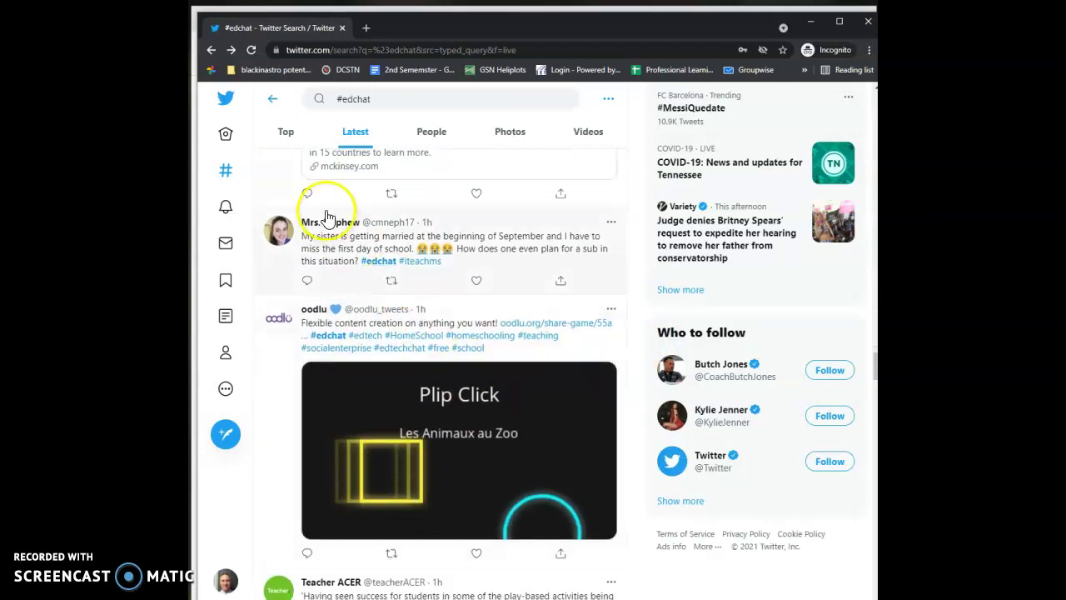
mouse_move(325, 232)
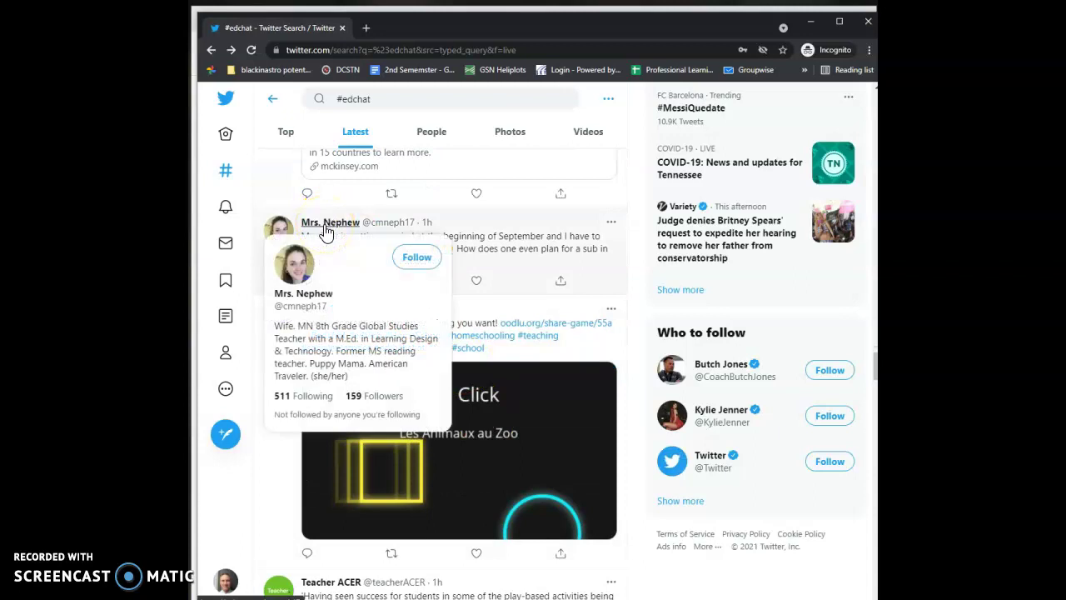
scroll(326, 232, "up", 5)
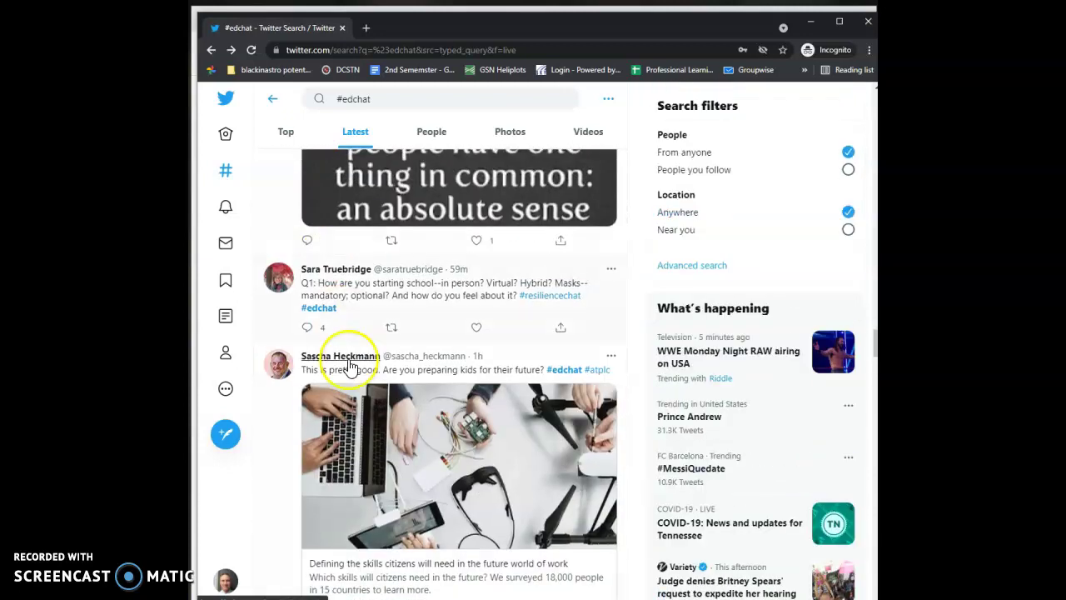
mouse_move(346, 365)
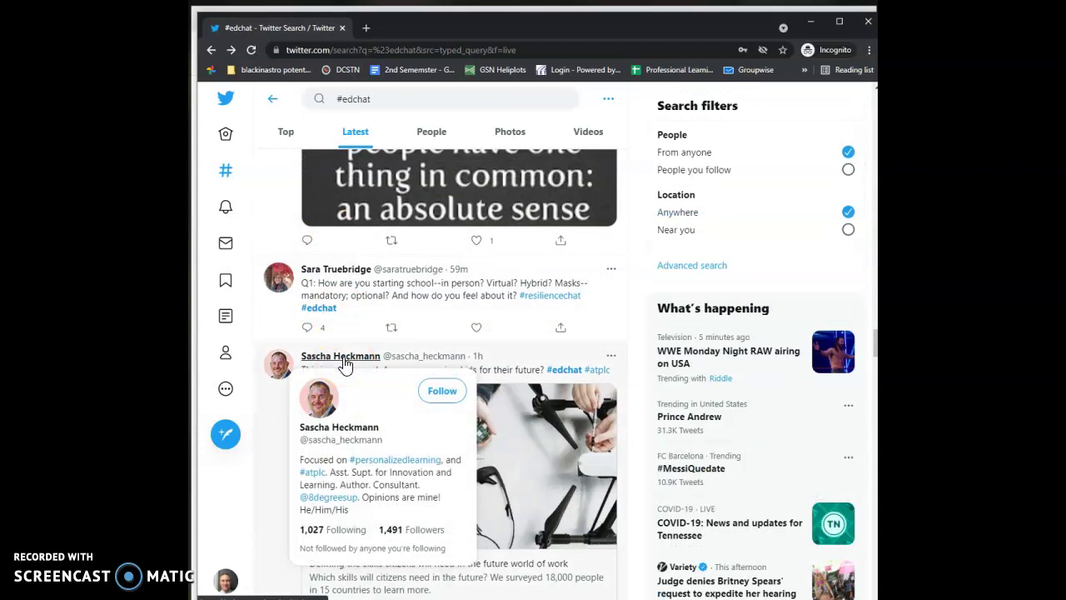
scroll(346, 364, "up", 5)
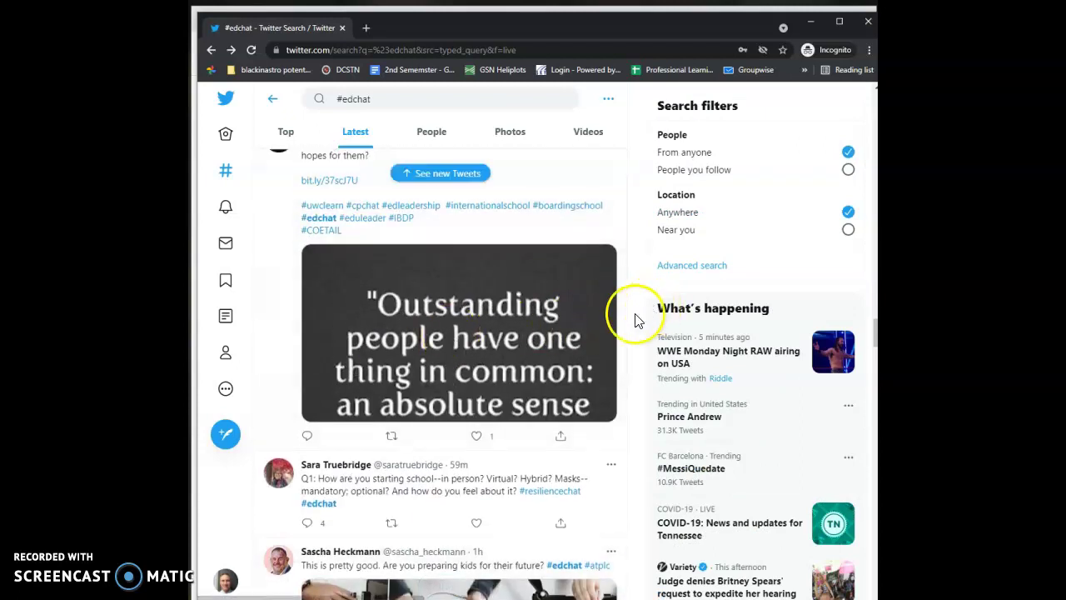
mouse_move(278, 377)
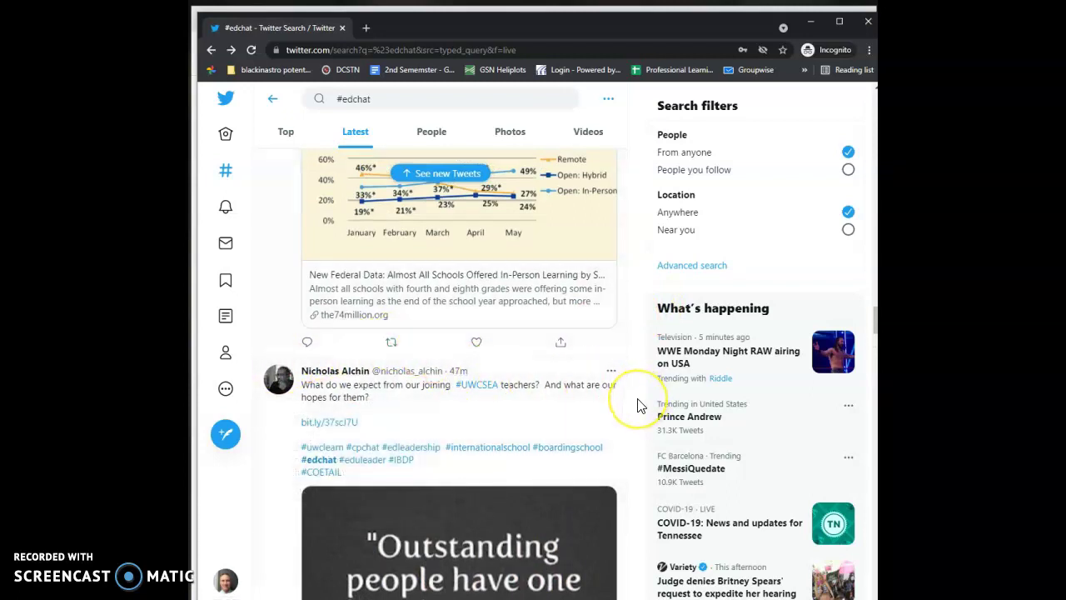
Scroll the #edchat feed to the tweet linking the overextending-yourself article.
scroll(637, 406, "down", 1)
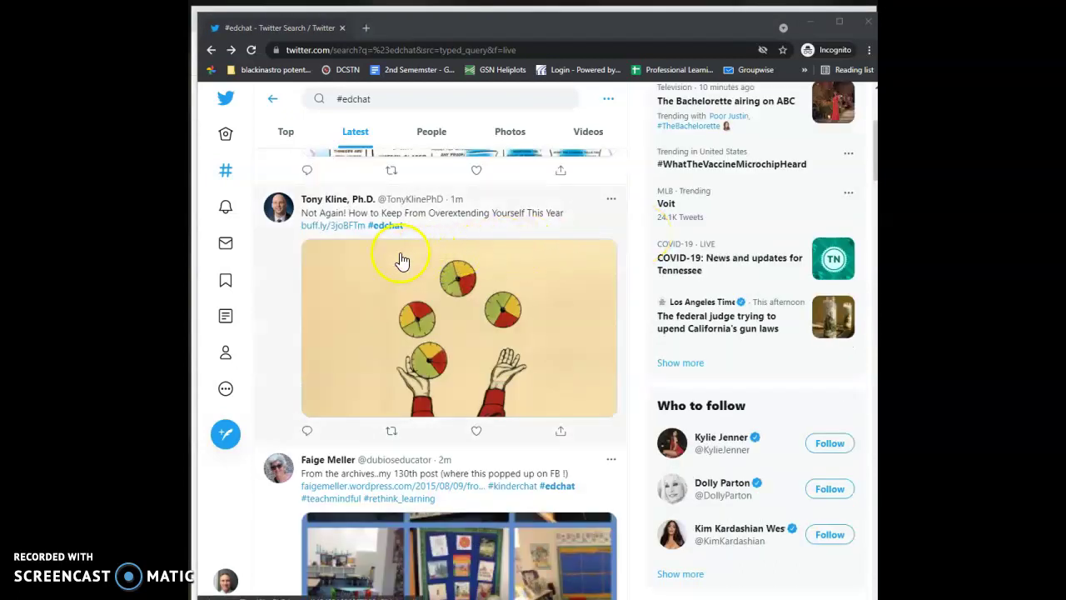
mouse_move(316, 207)
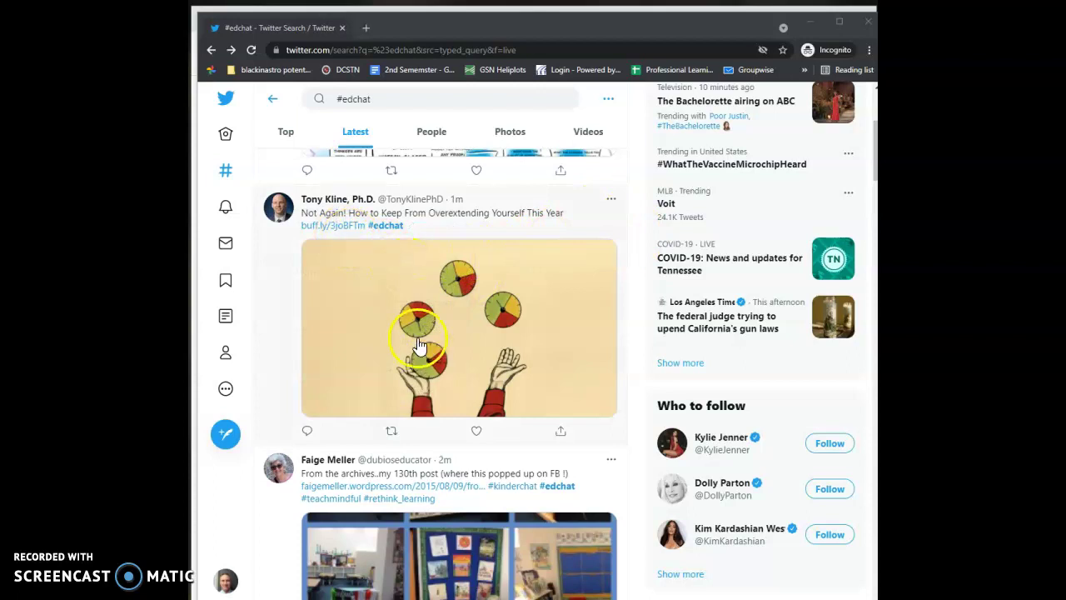
Open the Edutopia overextending article in a new tab, then return to Twitter.
left_click(322, 227)
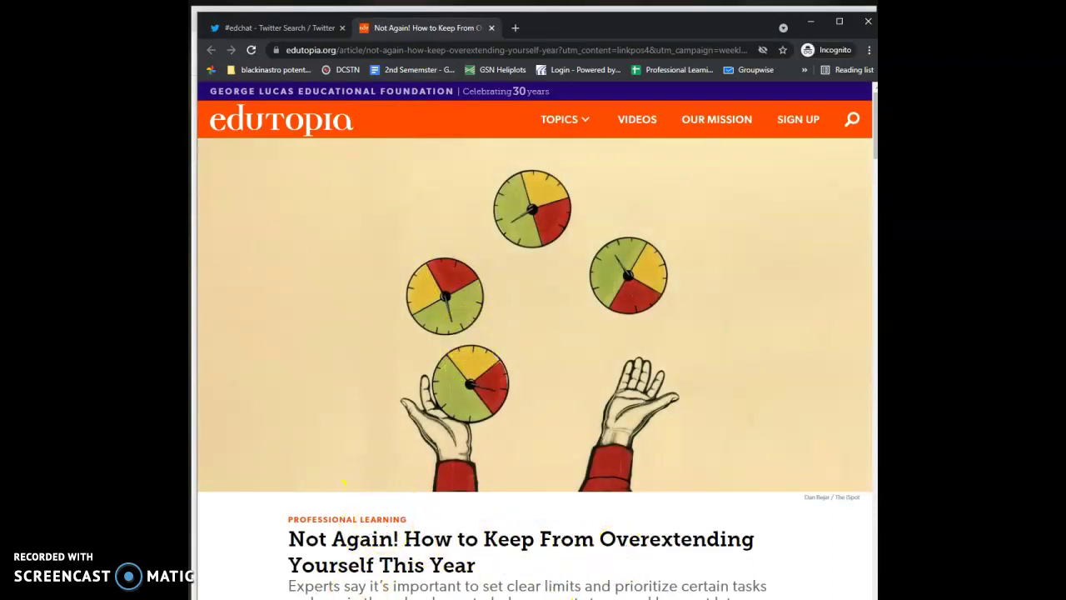
left_click(249, 31)
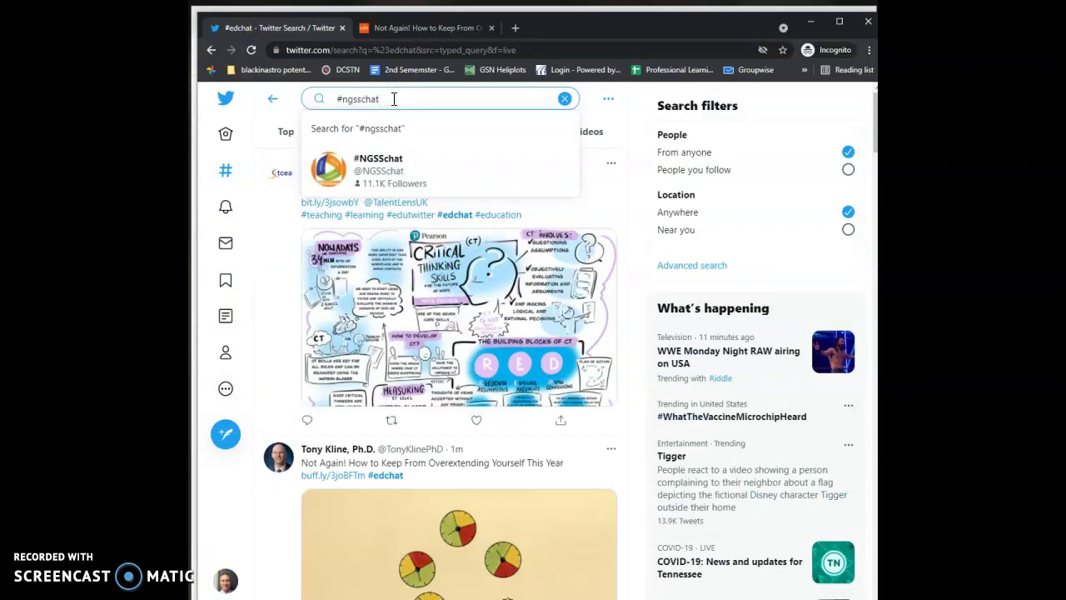
Run the #ngsschat search and show its Latest tweets.
key("Return")
left_click(367, 131)
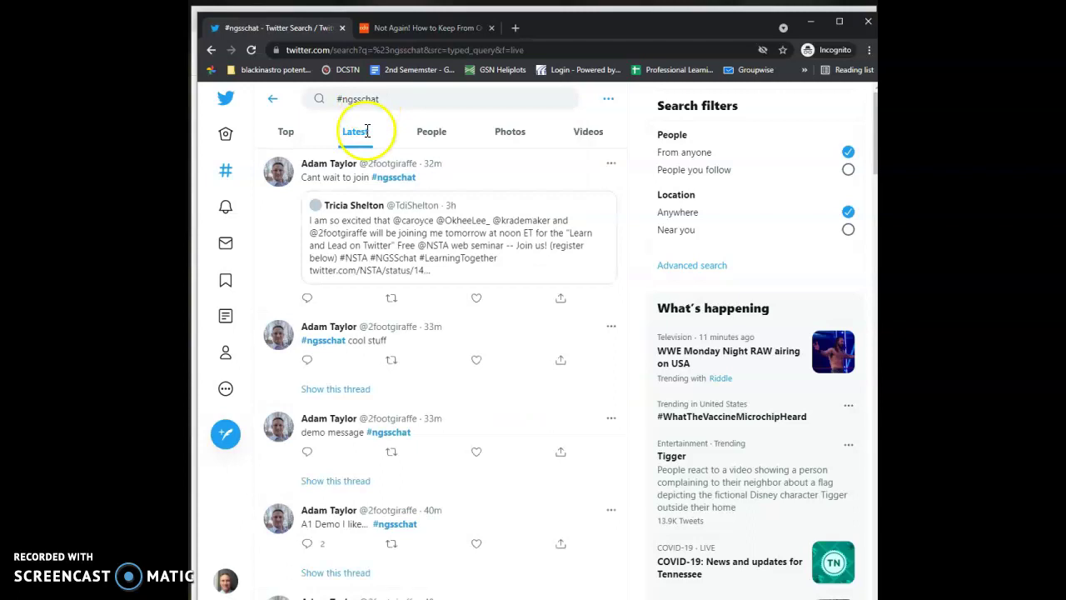
scroll(342, 258, "down", 1)
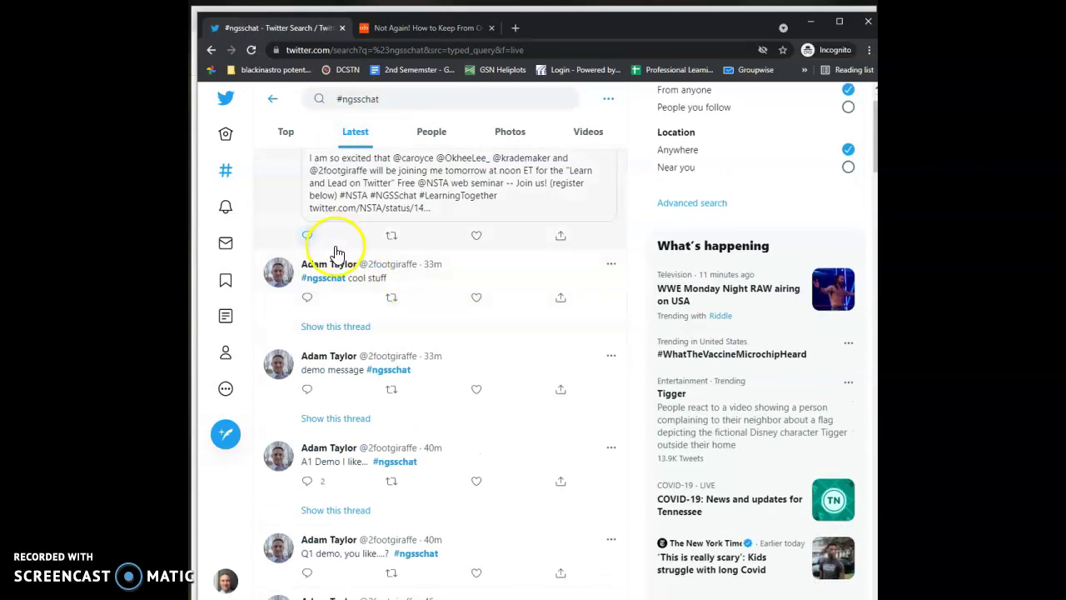
scroll(338, 253, "up", 1)
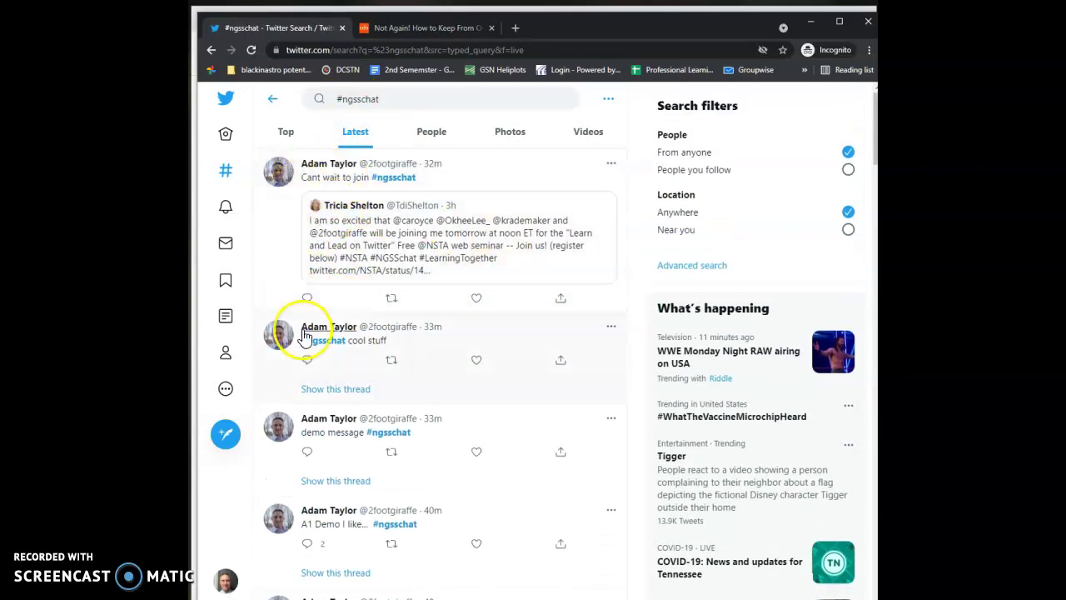
scroll(333, 340, "down", 4)
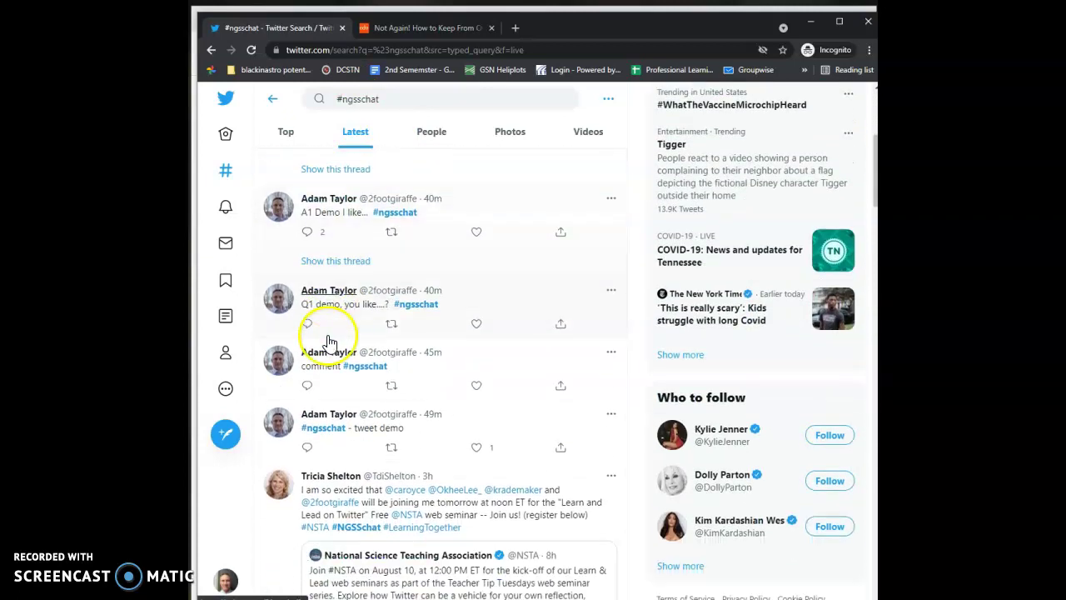
Scroll through the latest #ngsschat tweets, including the NSTA Teacher Tip post.
scroll(350, 339, "down", 1)
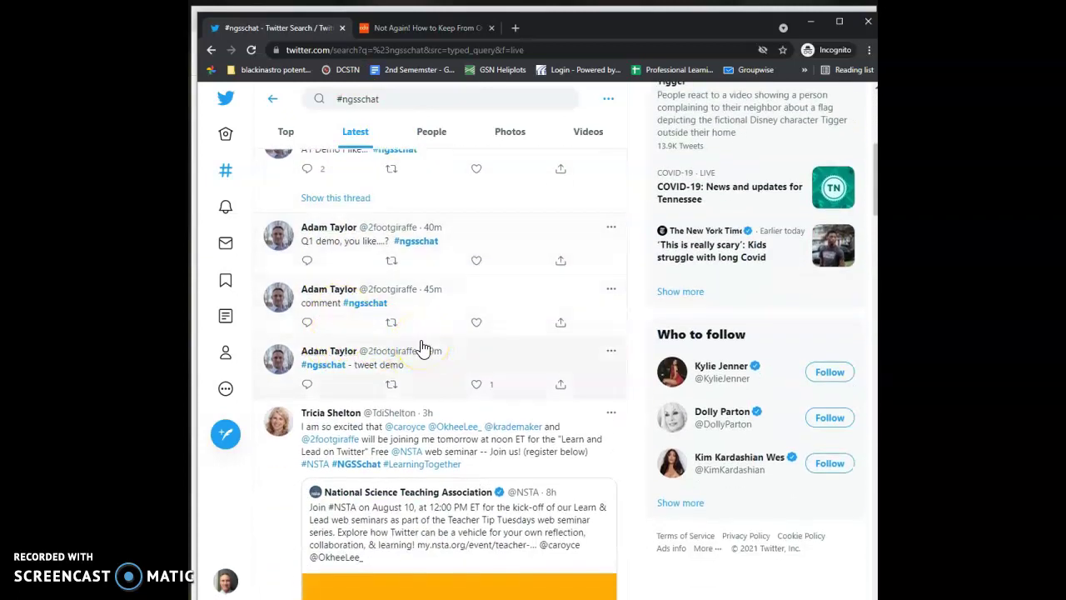
scroll(429, 342, "down", 8)
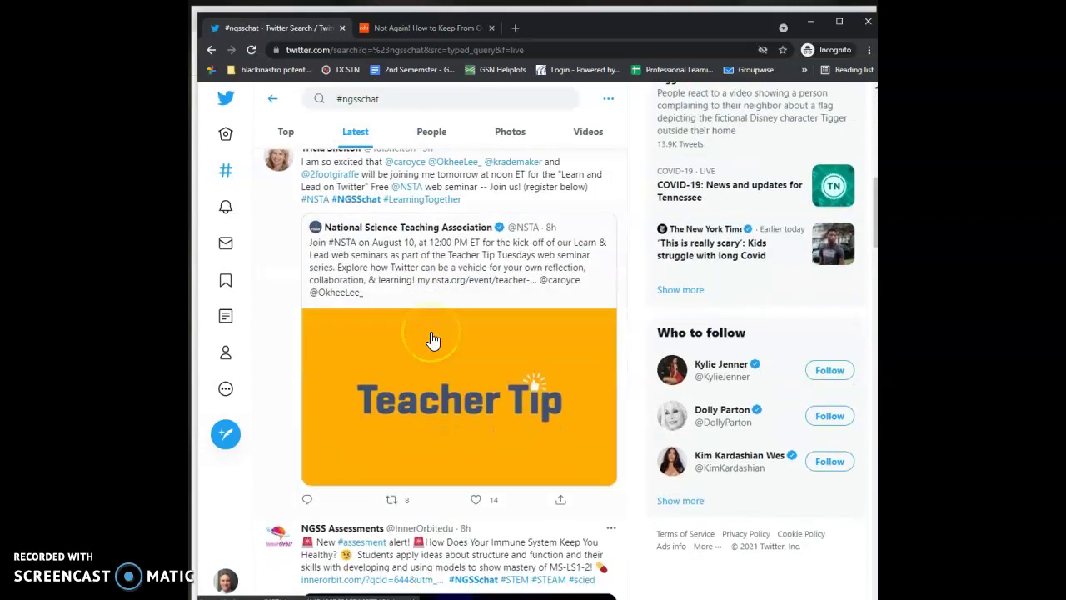
scroll(432, 340, "up", 9)
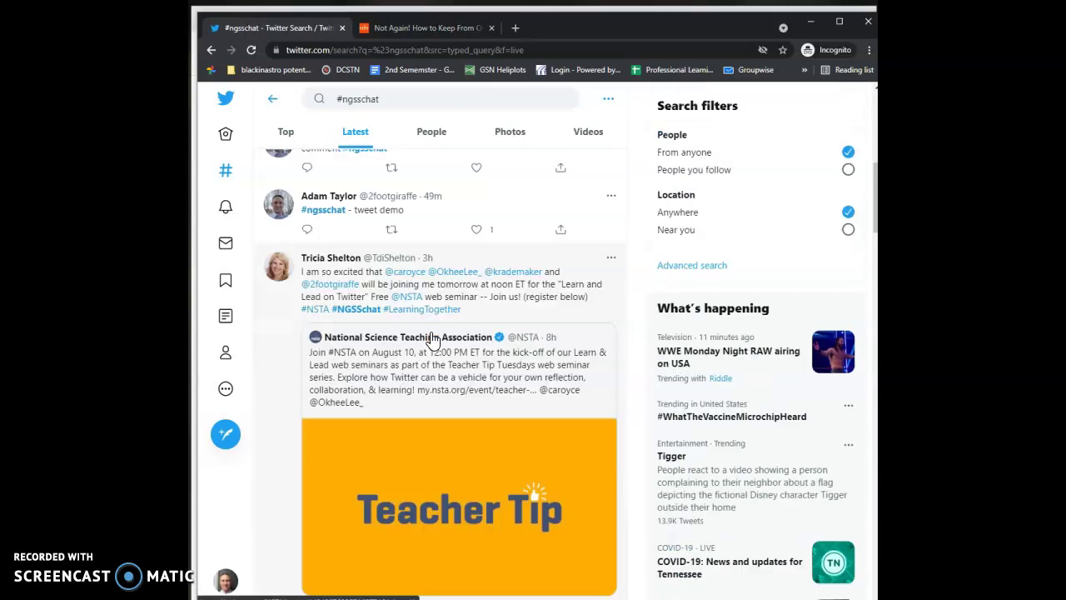
scroll(432, 339, "down", 10)
scroll(432, 340, "down", 9)
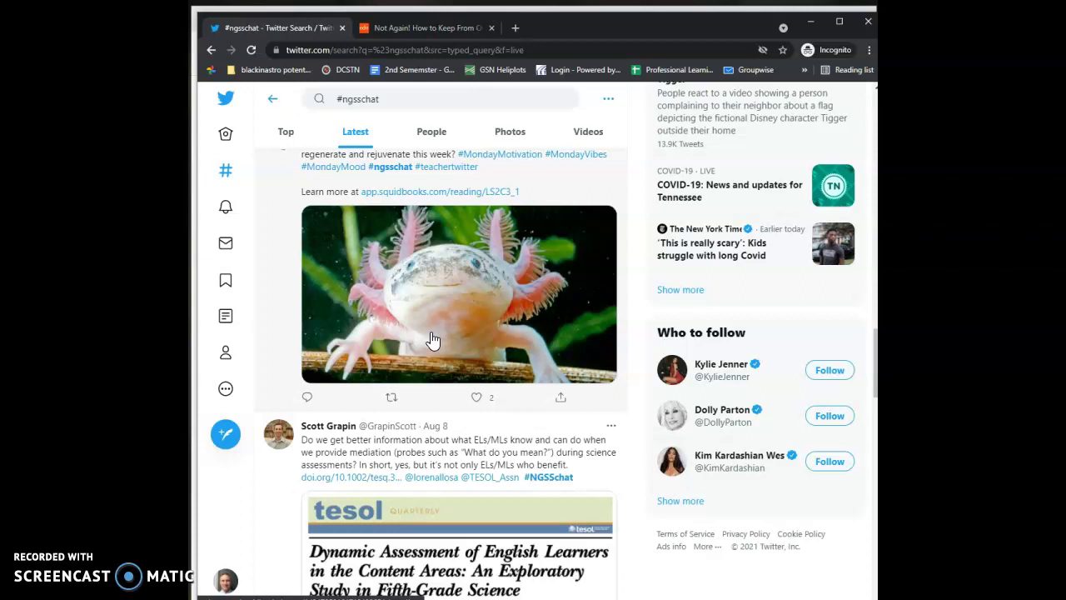
scroll(433, 340, "down", 5)
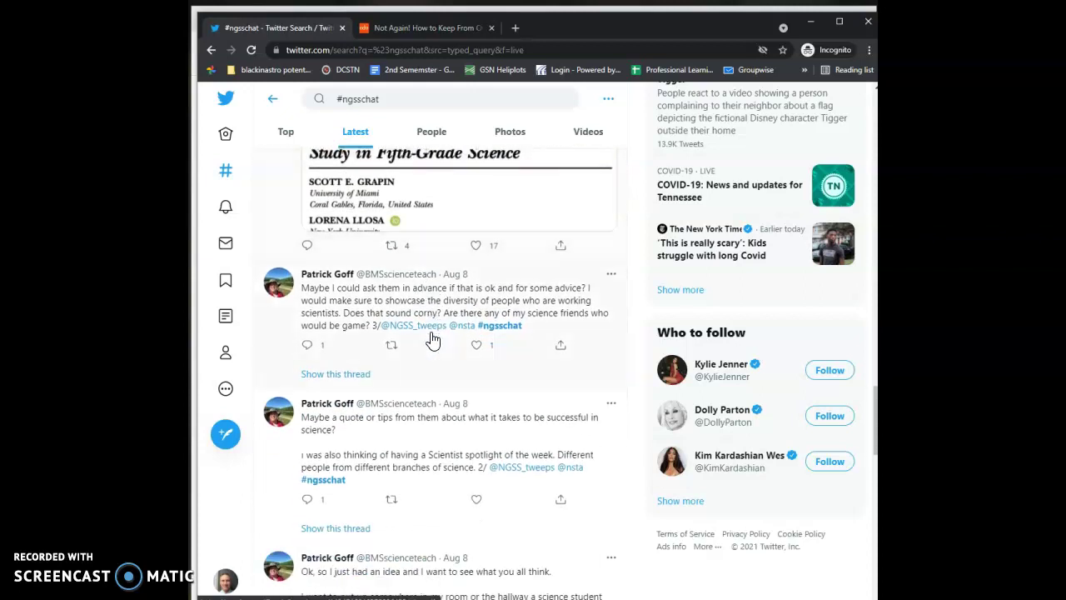
scroll(432, 340, "down", 1)
scroll(437, 350, "up", 8)
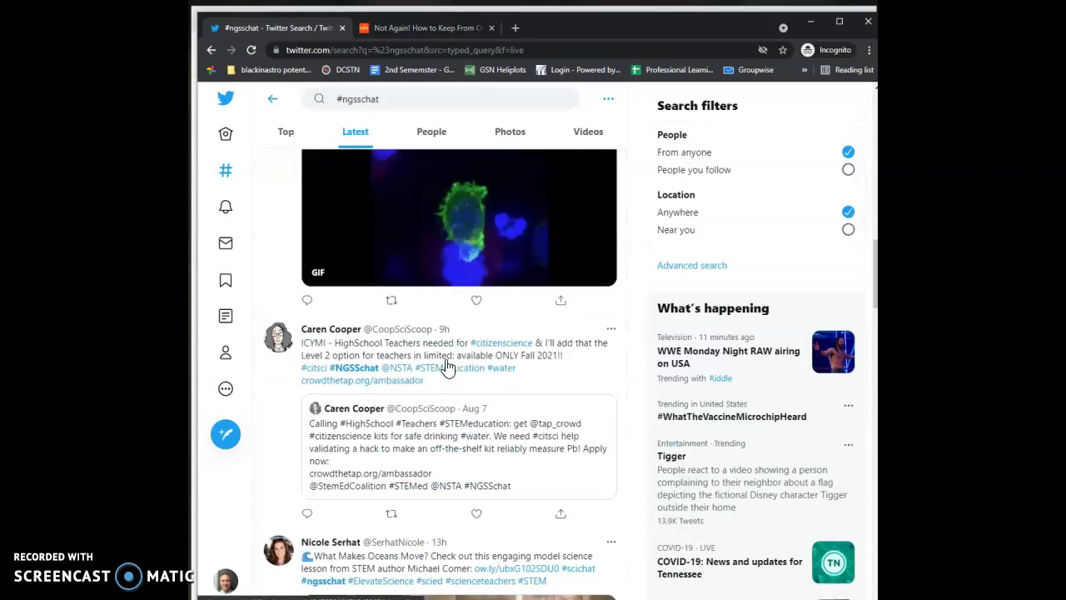
scroll(561, 335, "up", 6)
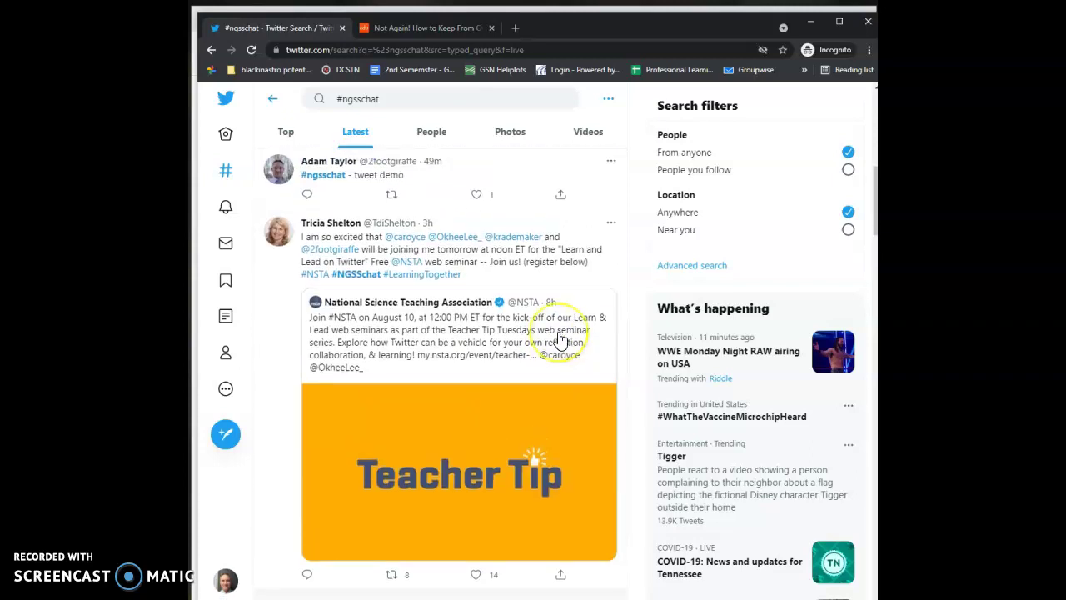
scroll(561, 340, "up", 5)
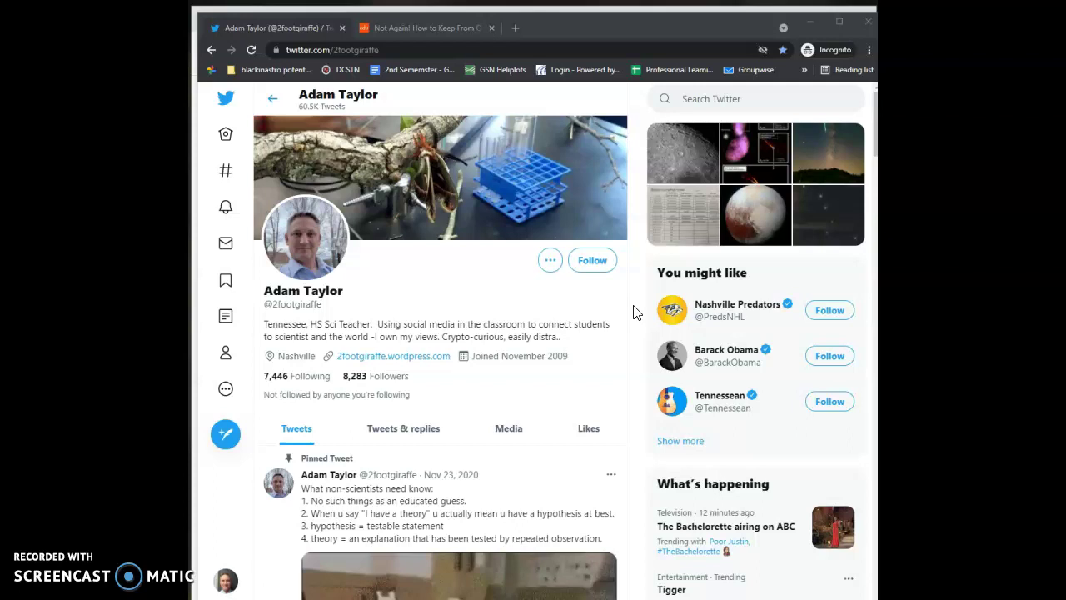
Open the #ngsschat demo tweet author's profile, a Tennessee high-school science teacher with 8,283 followers.
left_click(597, 298)
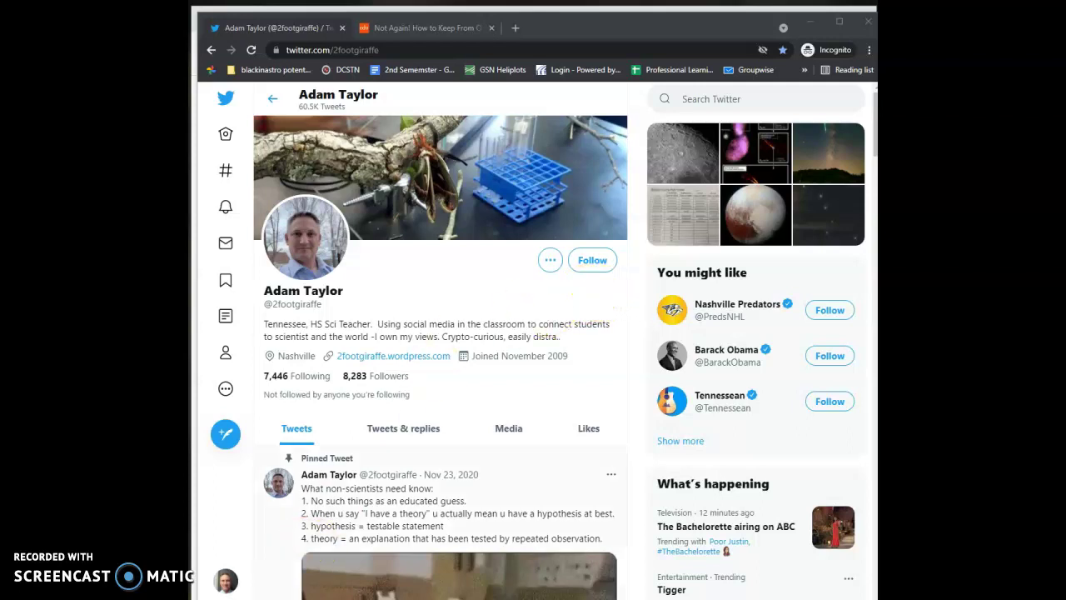